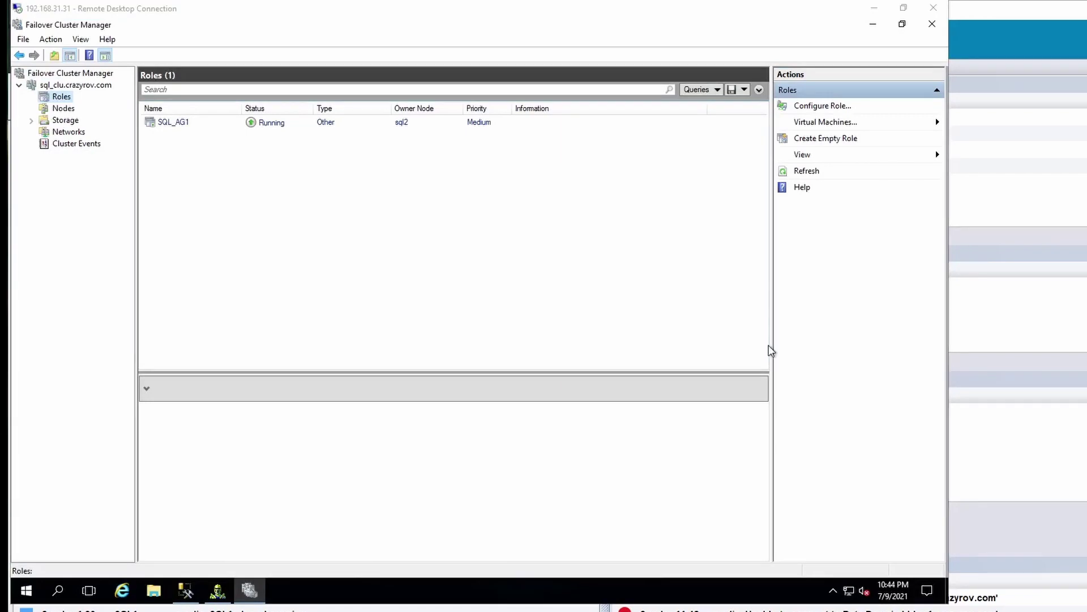
# Switch to SQL Server Management Studio and examine the AlwaysOn availability groups and replicas of SQL1 and SQL2.
pyautogui.click(186, 592)
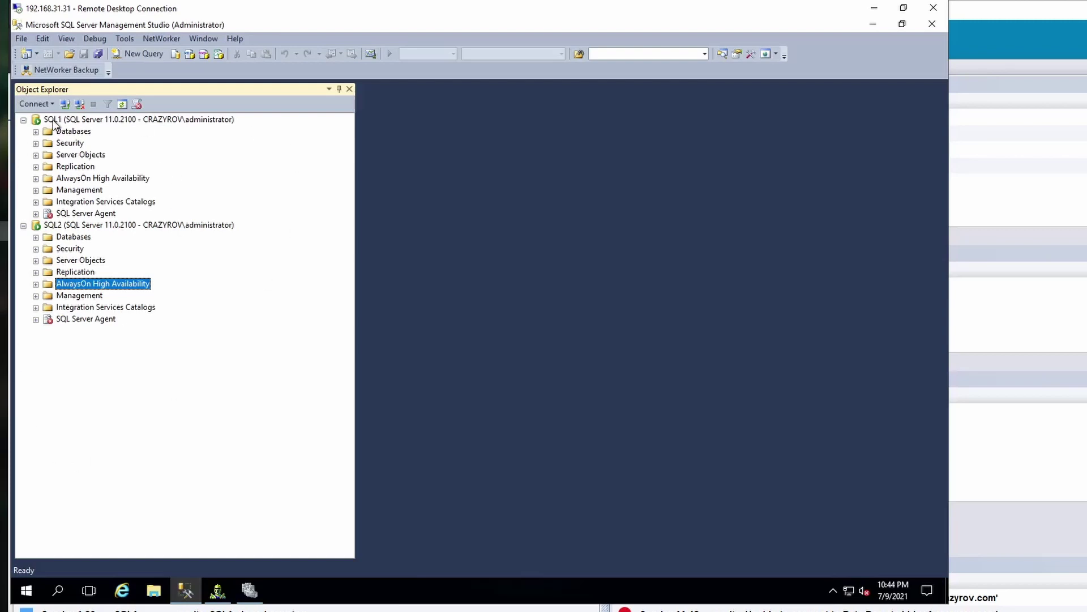
pyautogui.click(36, 178)
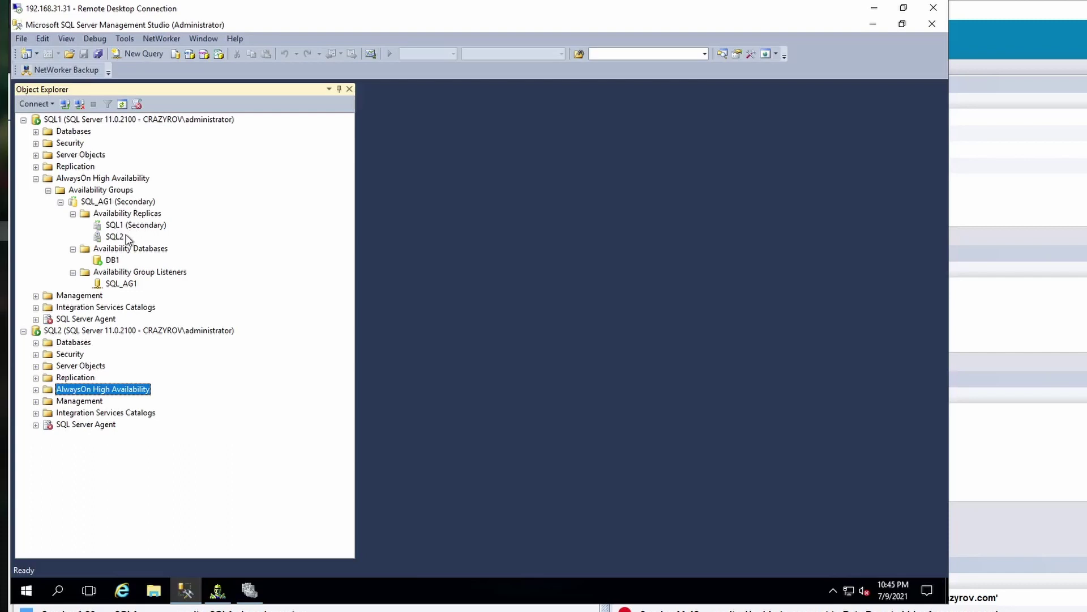
pyautogui.click(36, 378)
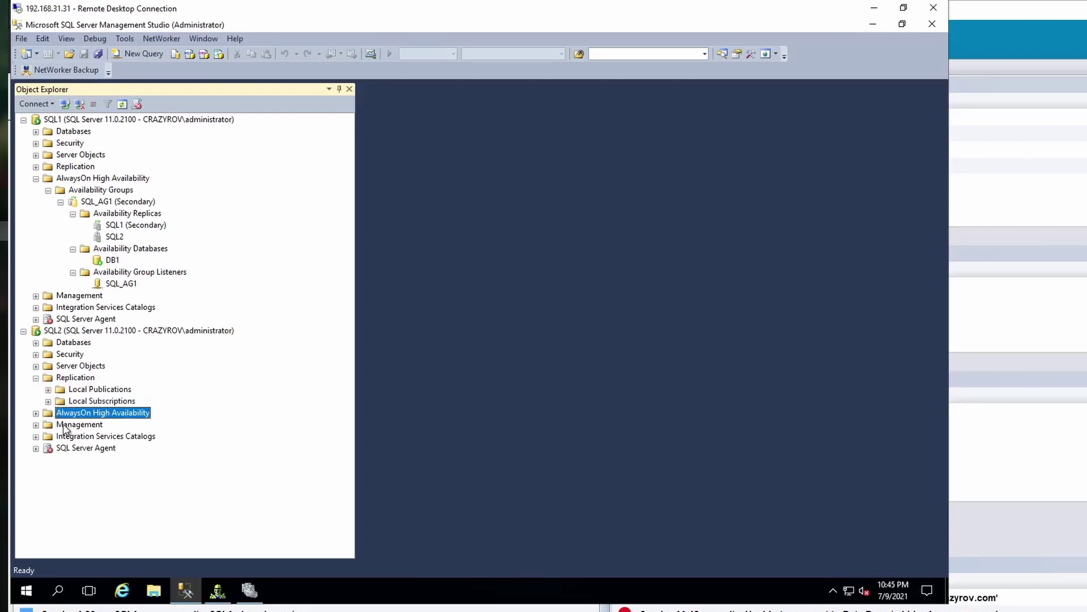
pyautogui.click(35, 378)
pyautogui.click(36, 390)
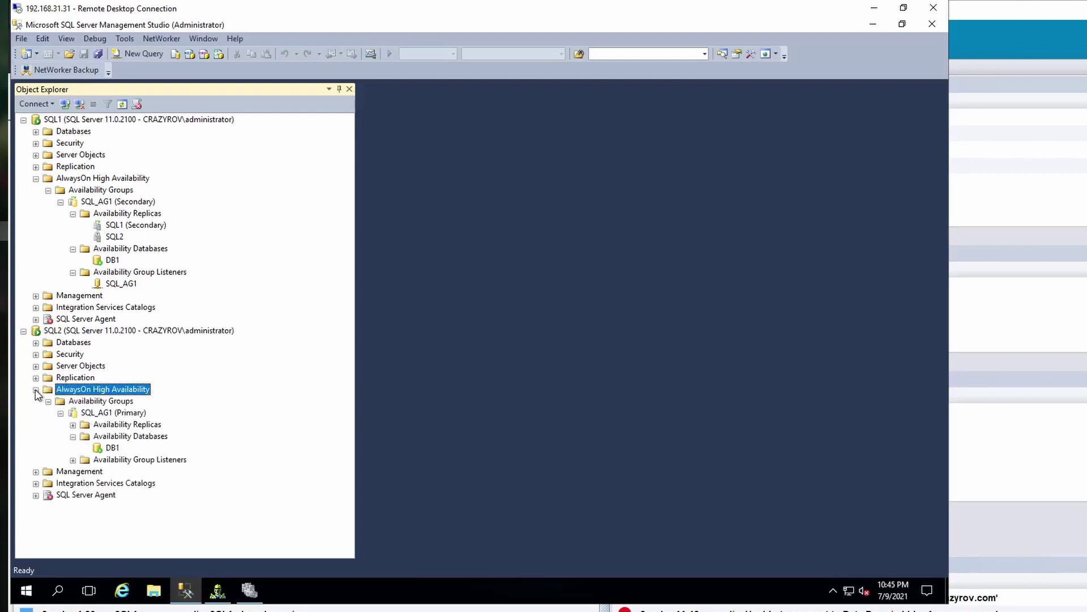
pyautogui.click(72, 424)
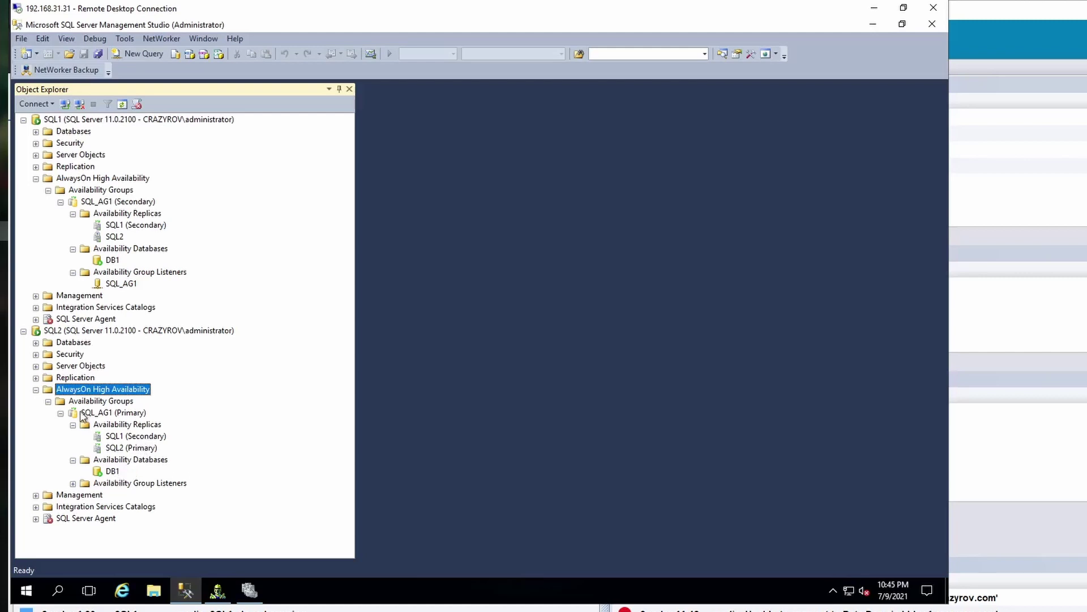
# Examine the database lists on both the SQL2 and SQL1 servers.
pyautogui.click(36, 342)
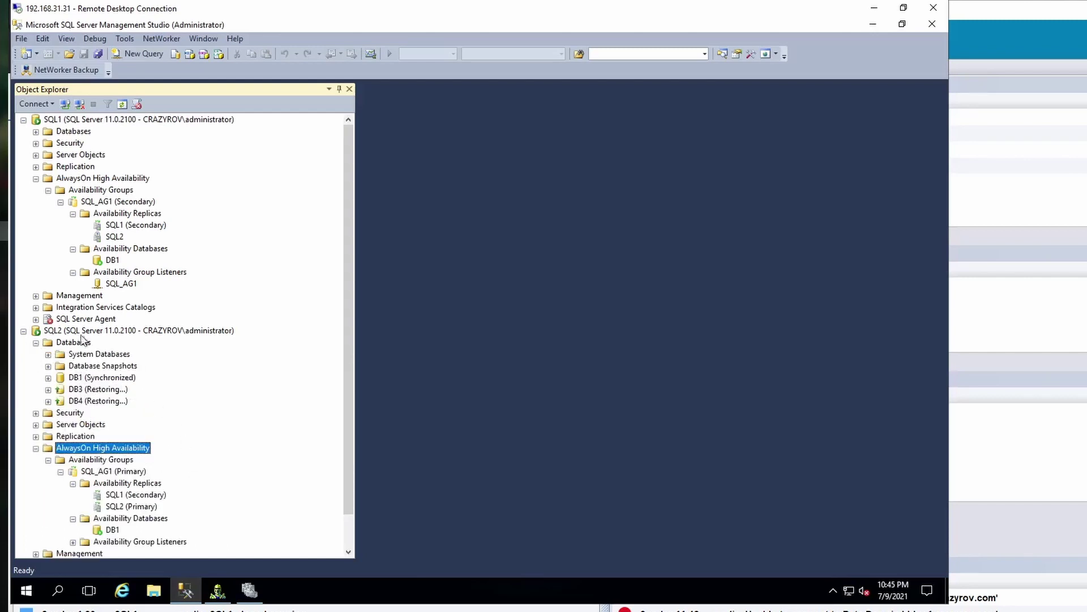
pyautogui.click(36, 132)
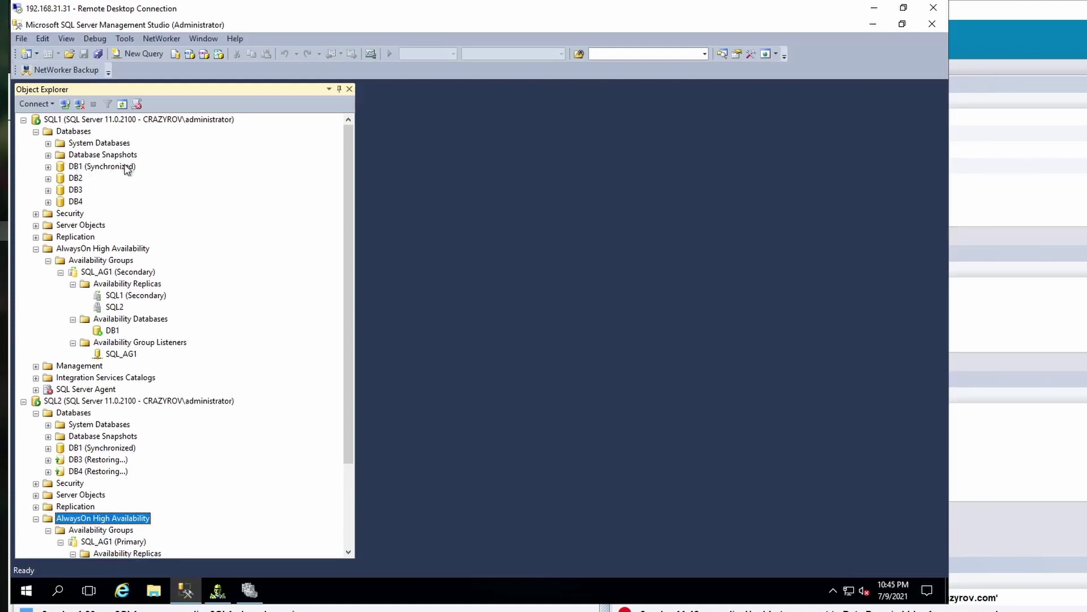
pyautogui.click(72, 168)
# Open the properties of the SQL_AG1 availability group.
pyautogui.click(91, 261)
pyautogui.rightClick(91, 262)
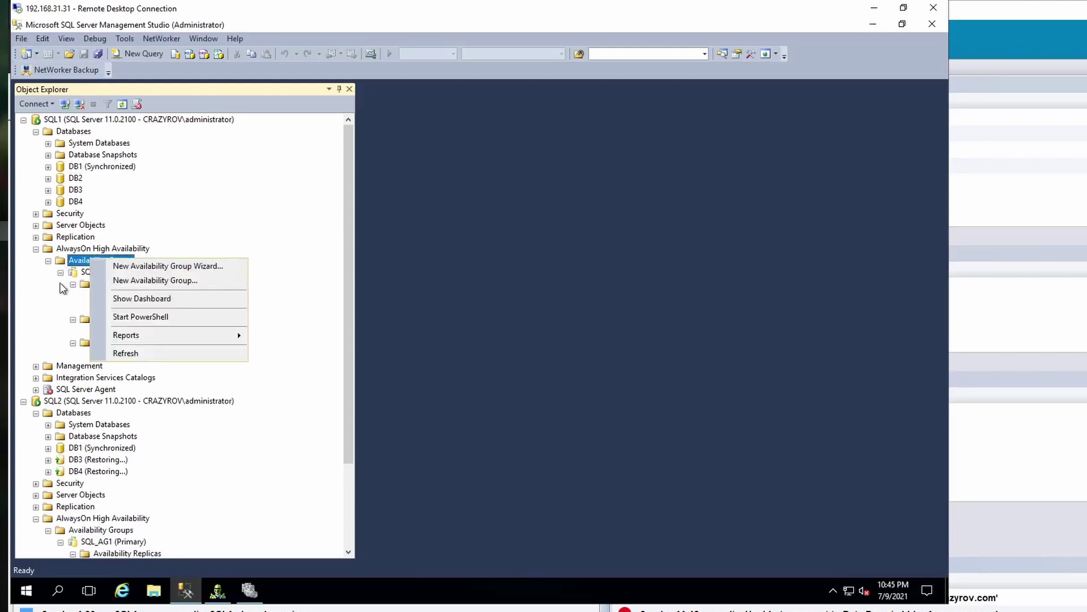
pyautogui.click(53, 285)
pyautogui.click(88, 271)
pyautogui.rightClick(90, 273)
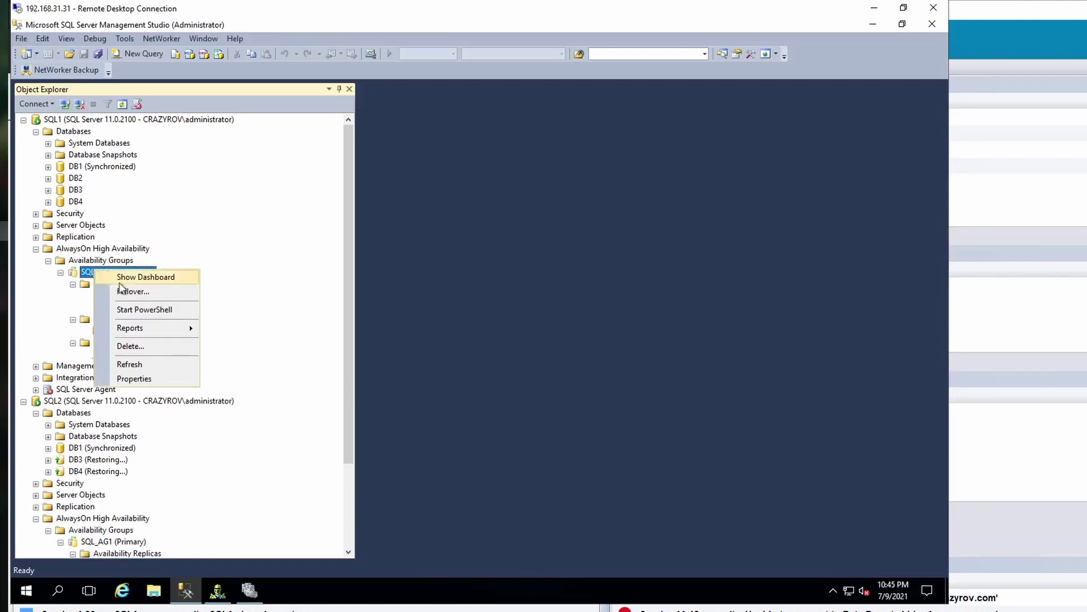
pyautogui.click(148, 380)
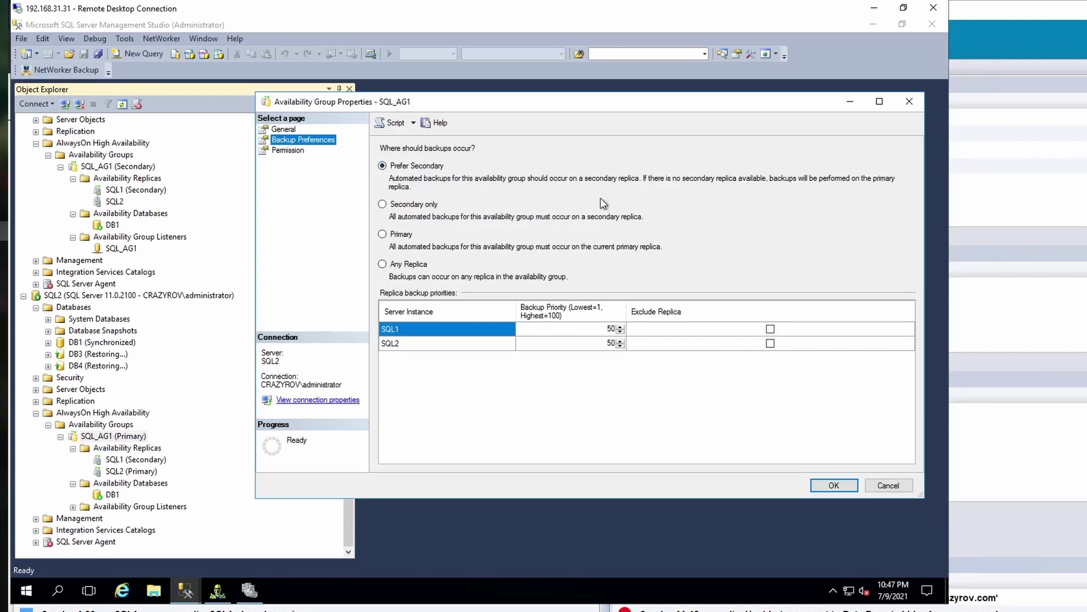
# Try the Secondary only, Primary and Any Replica backup preferences for SQL_AG1, and return the choice to Prefer Secondary.
pyautogui.click(383, 204)
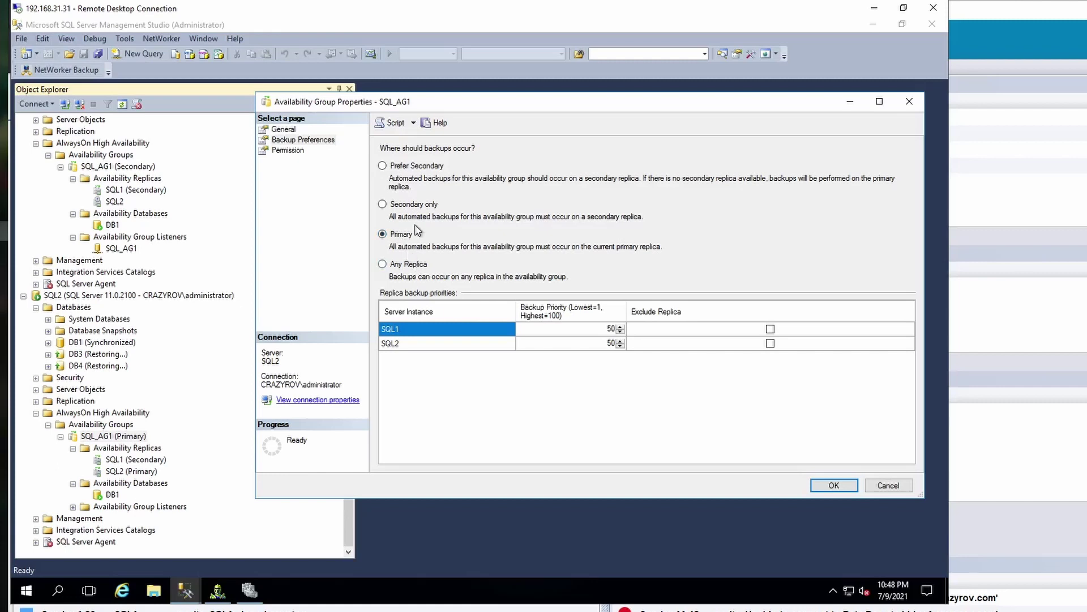
pyautogui.click(419, 267)
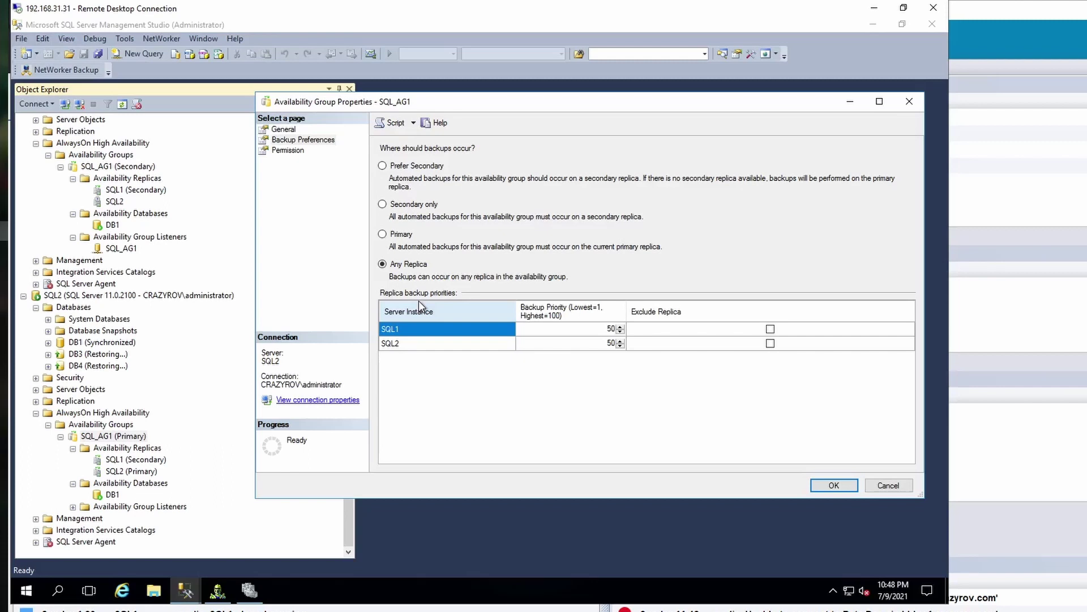
pyautogui.click(393, 165)
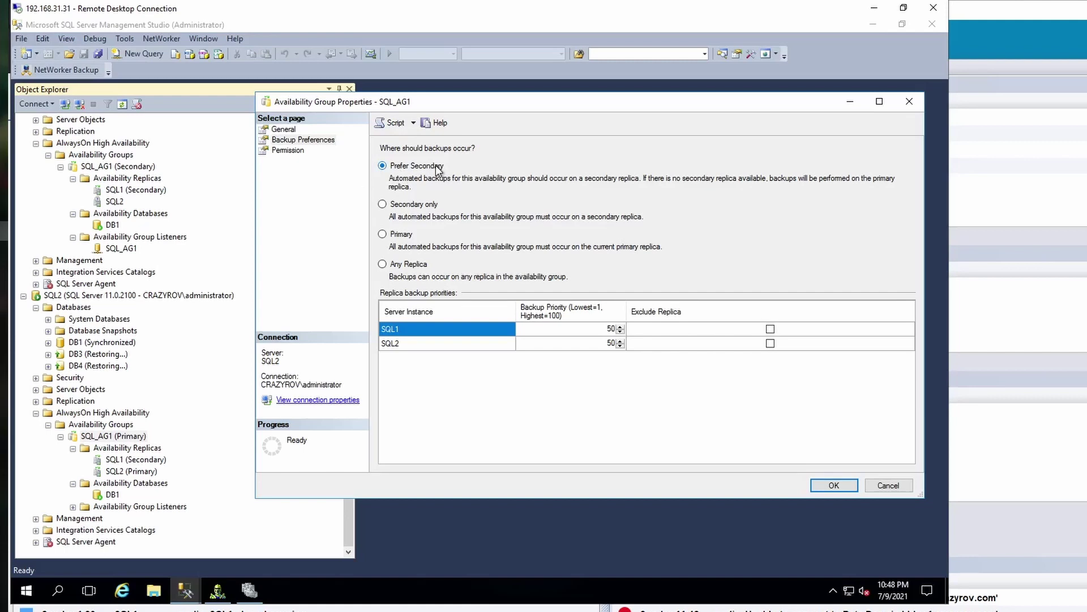
# Review the general replica settings of SQL_AG1, including availability mode and readable secondary, and close its properties.
pyautogui.click(283, 131)
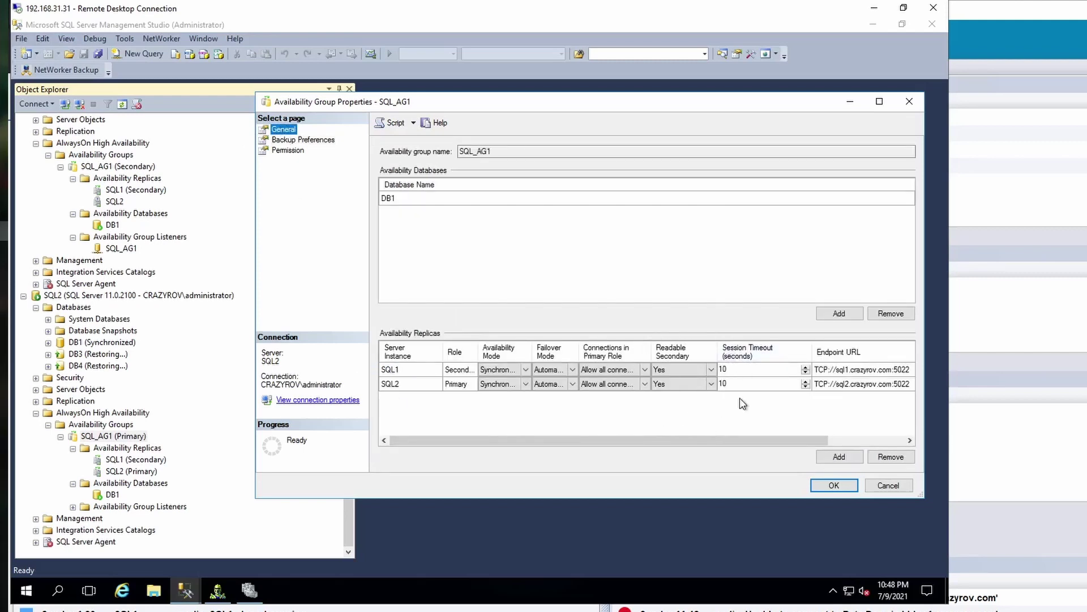
pyautogui.click(493, 386)
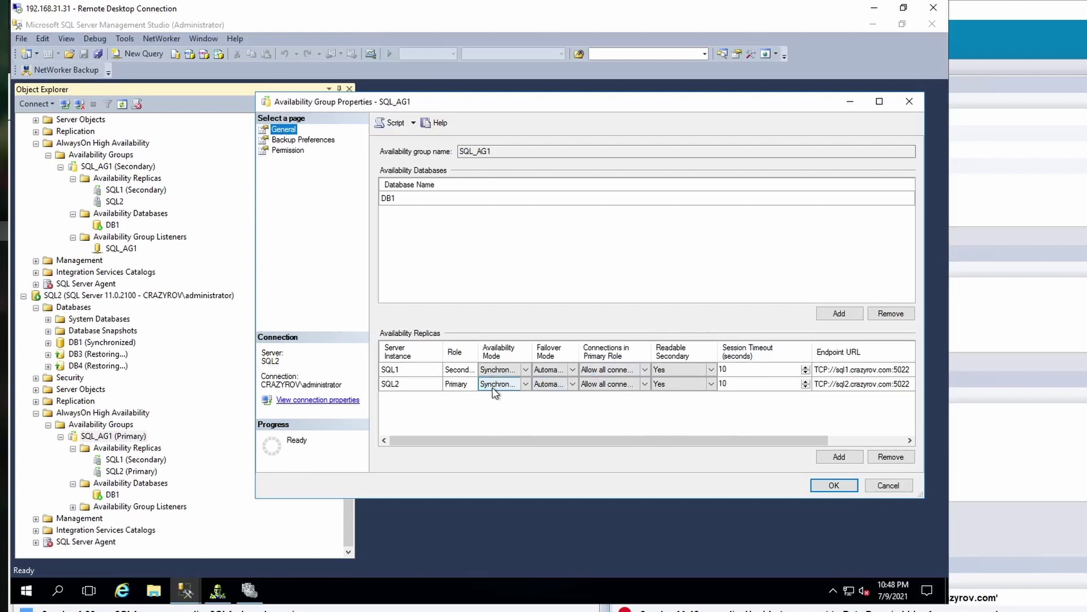
pyautogui.click(682, 369)
pyautogui.click(837, 485)
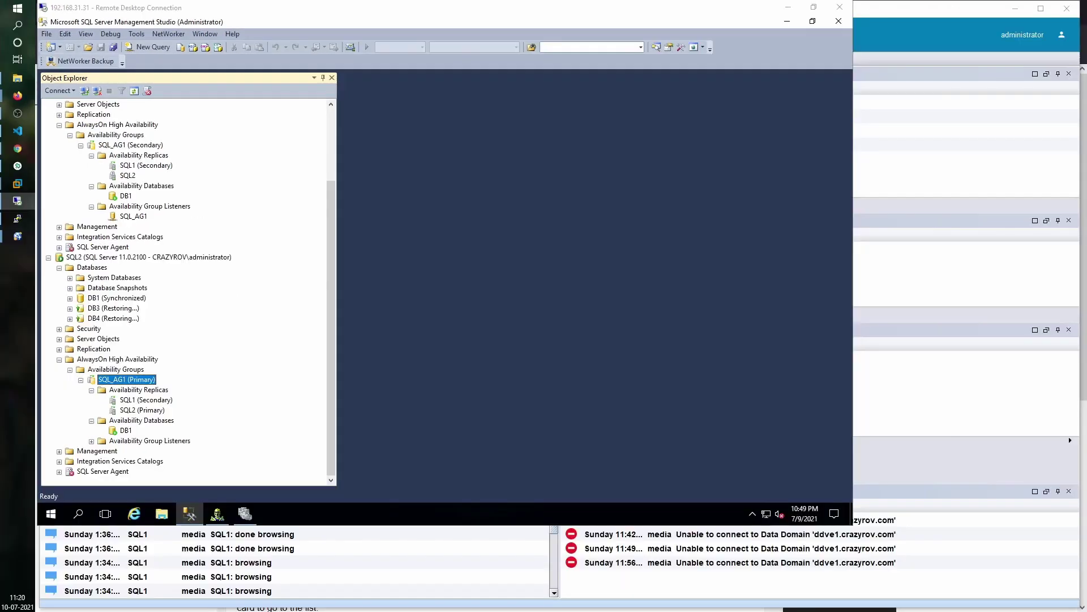
# Switch to NetWorker Administration and display the list of protection clients.
pyautogui.click(980, 345)
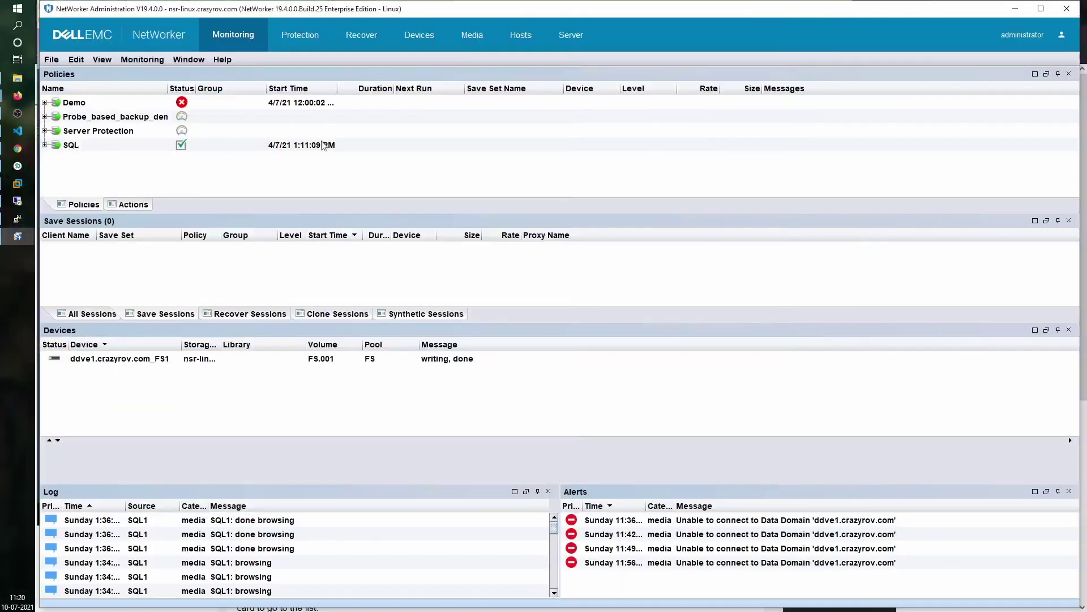
pyautogui.click(315, 36)
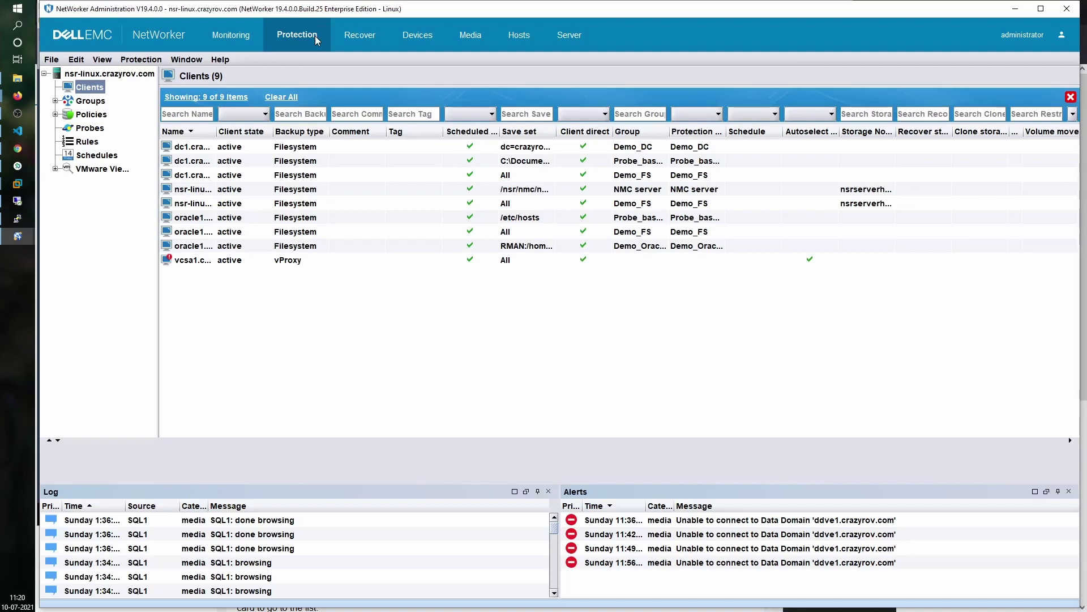
pyautogui.rightClick(264, 311)
pyautogui.click(346, 284)
pyautogui.hotkey('alt', 'Tab')
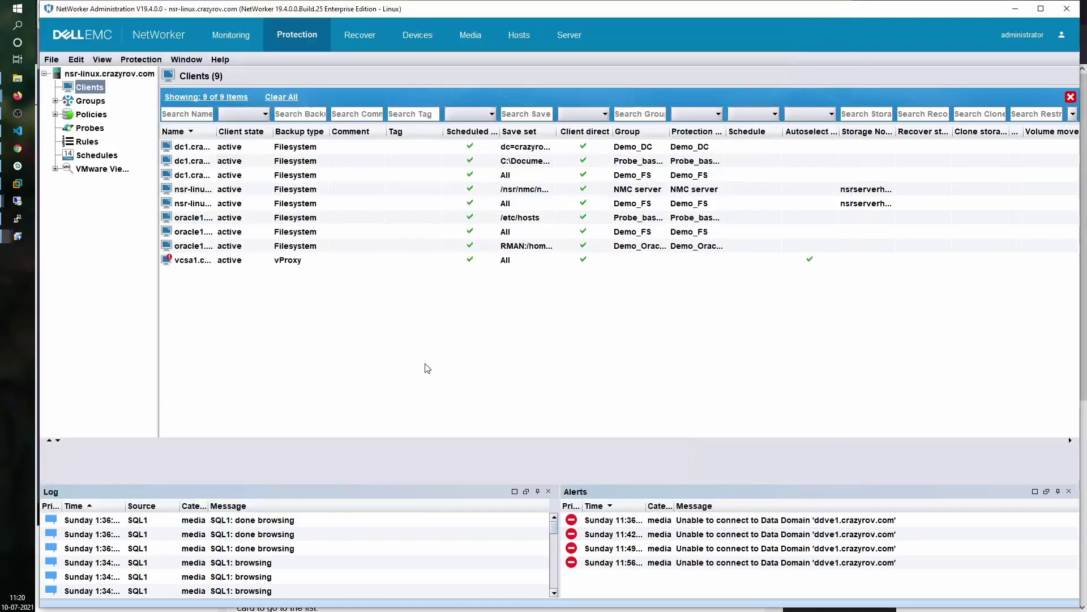
pyautogui.hotkey('alt', 'Tab')
# Start the New Client Wizard and name the traditional client SQL_AG1.
pyautogui.rightClick(245, 289)
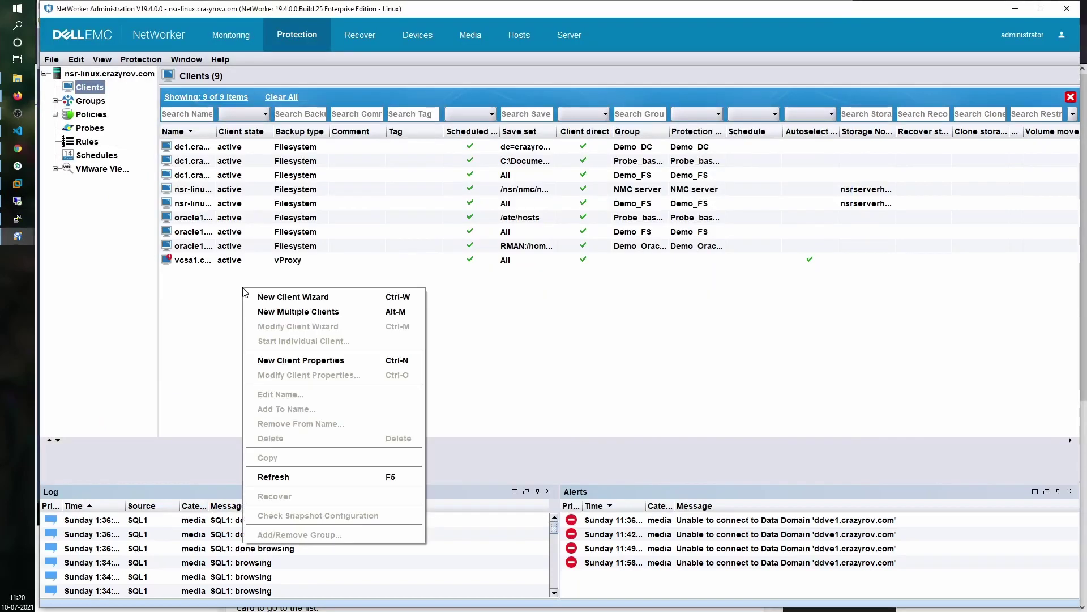
pyautogui.click(280, 300)
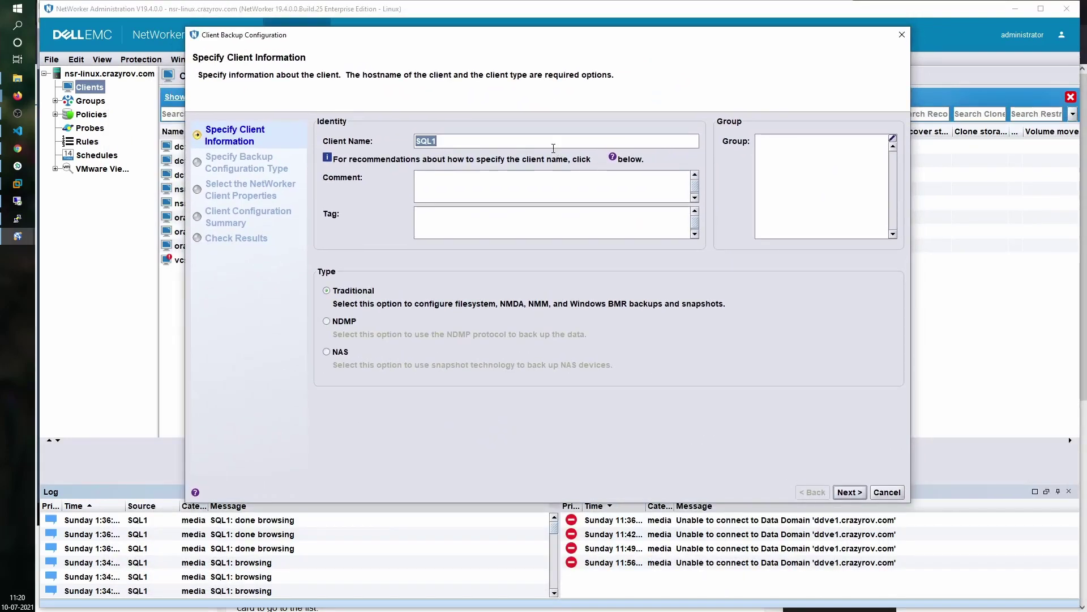
pyautogui.press('BackSpace')
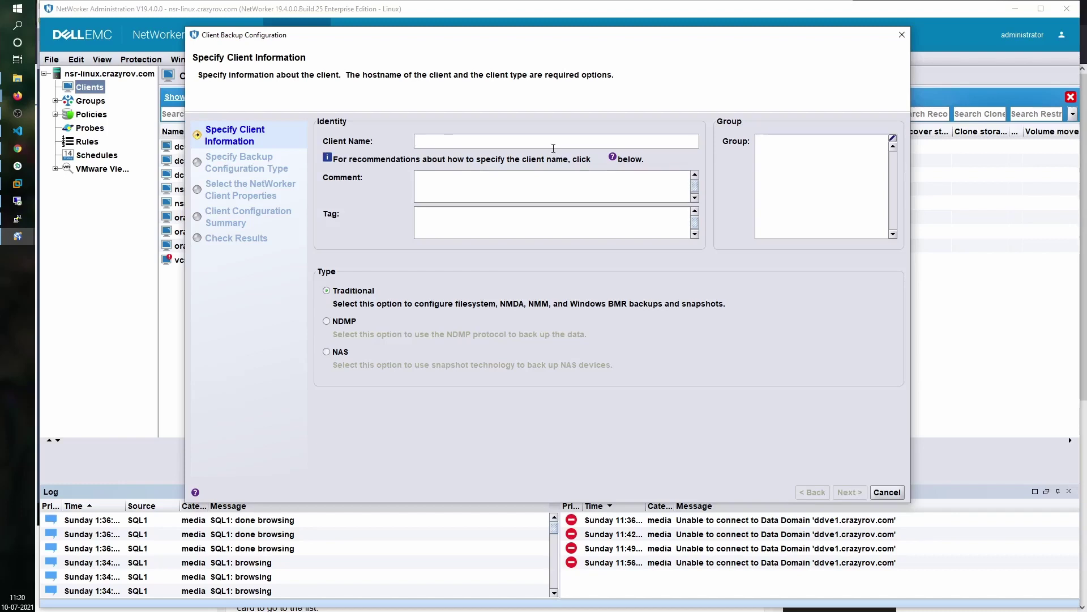
pyautogui.write('SQL_AG1')
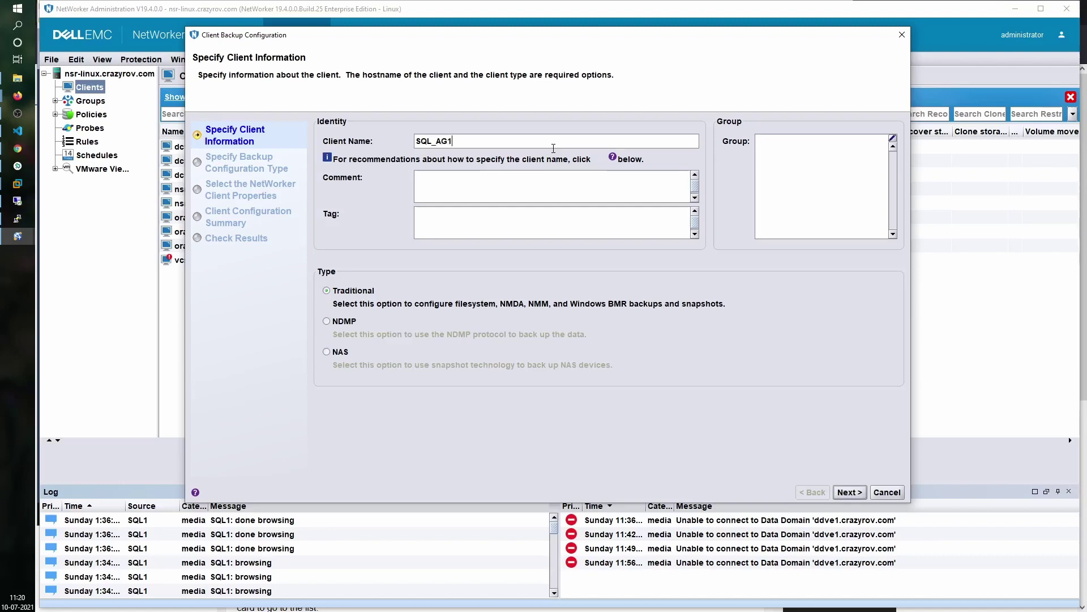
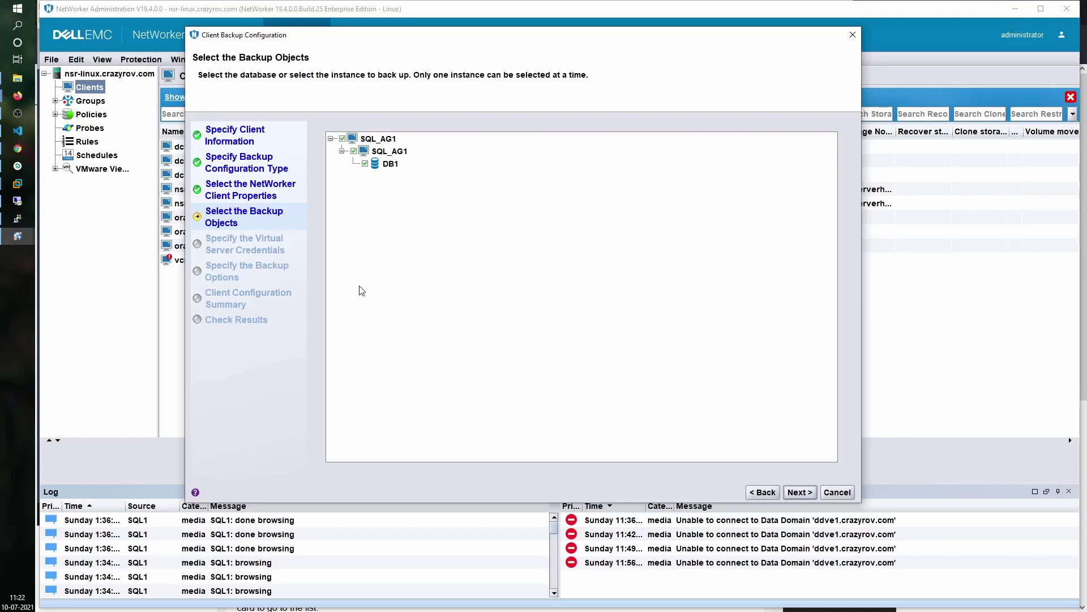
# Accept the SQL_AG1 backup objects including DB1, and enter the virtual server's remote user name and account password.
pyautogui.click(798, 491)
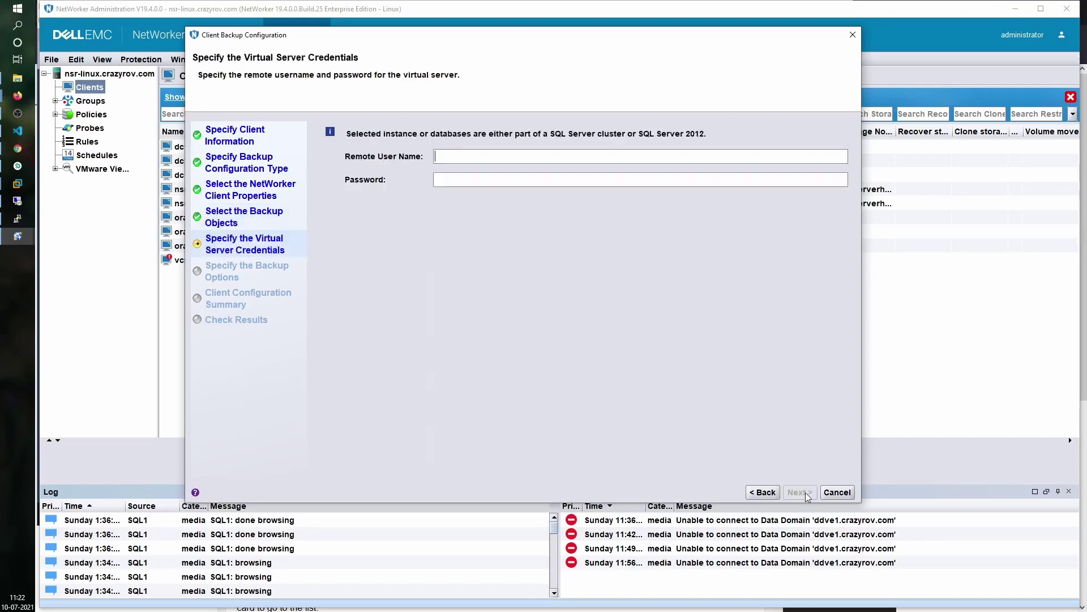
pyautogui.click(445, 152)
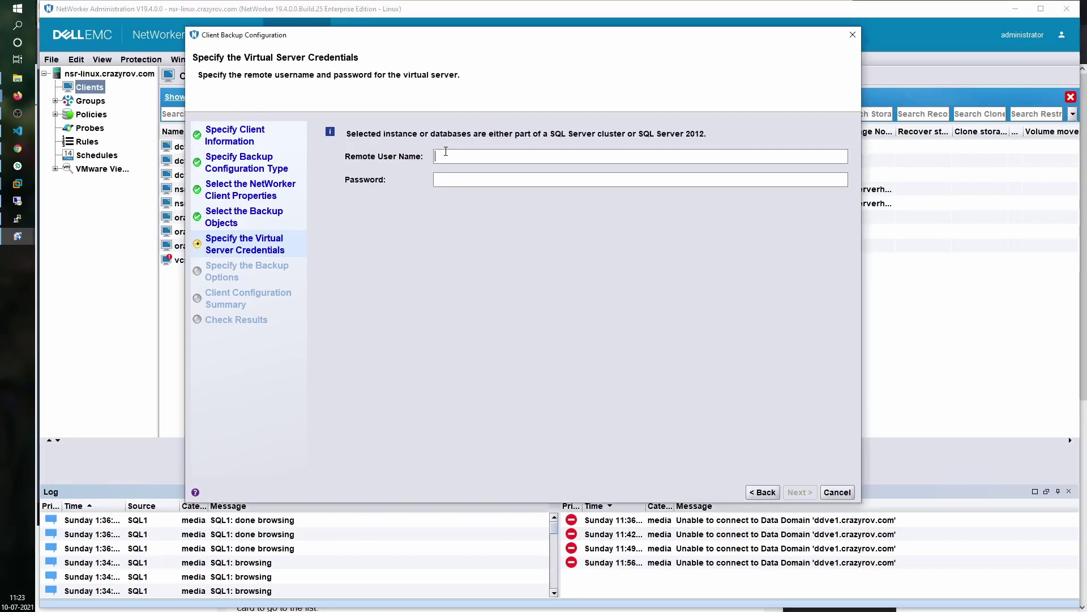
pyautogui.write('crazyrov\\')
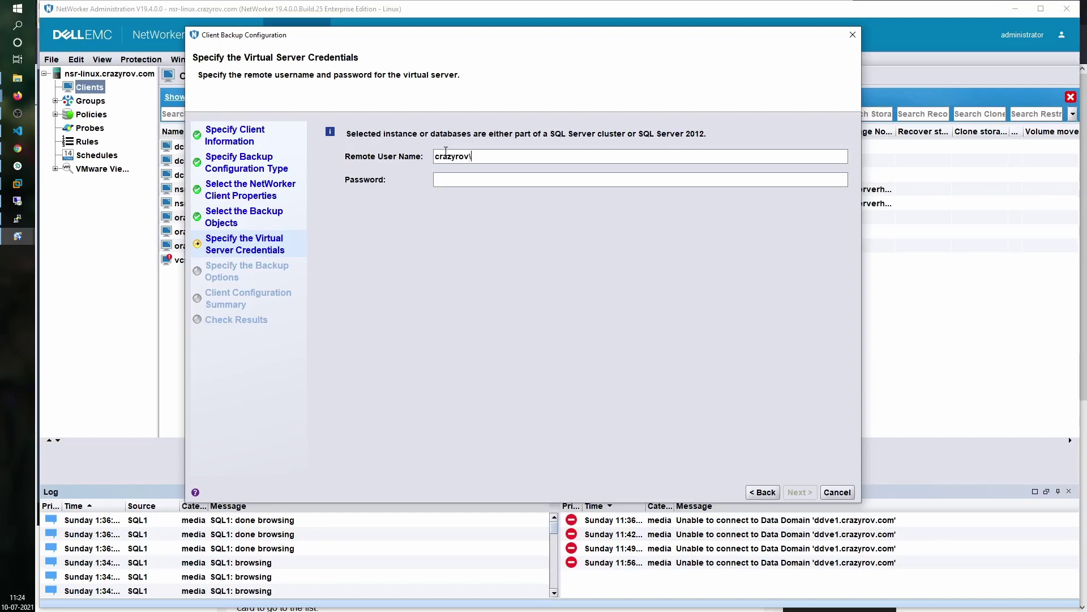
pyautogui.write('administrator')
pyautogui.press('Tab')
pyautogui.write('*********')
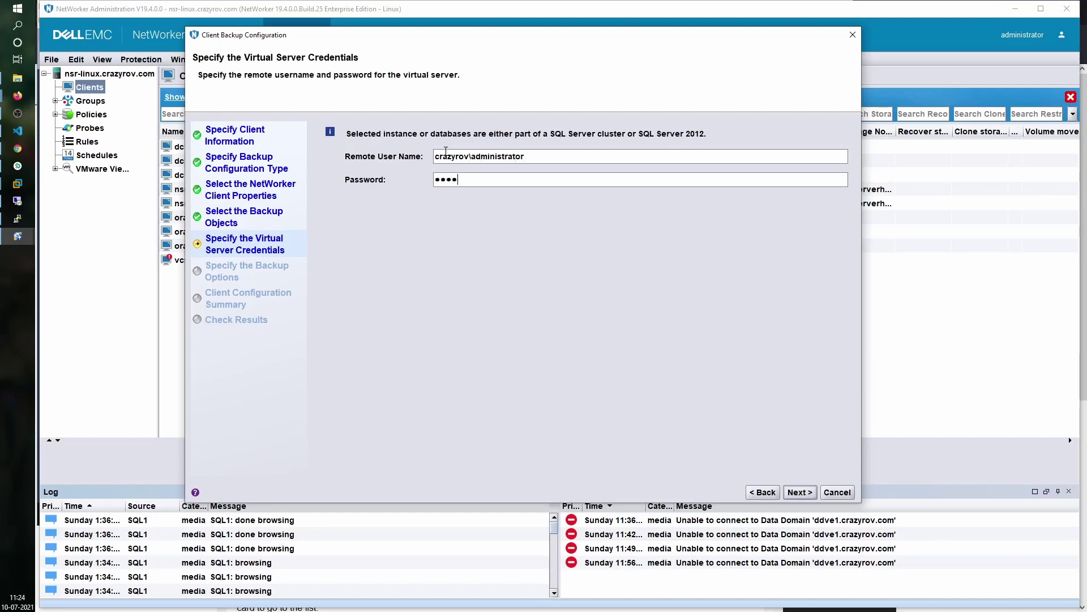
pyautogui.click(804, 492)
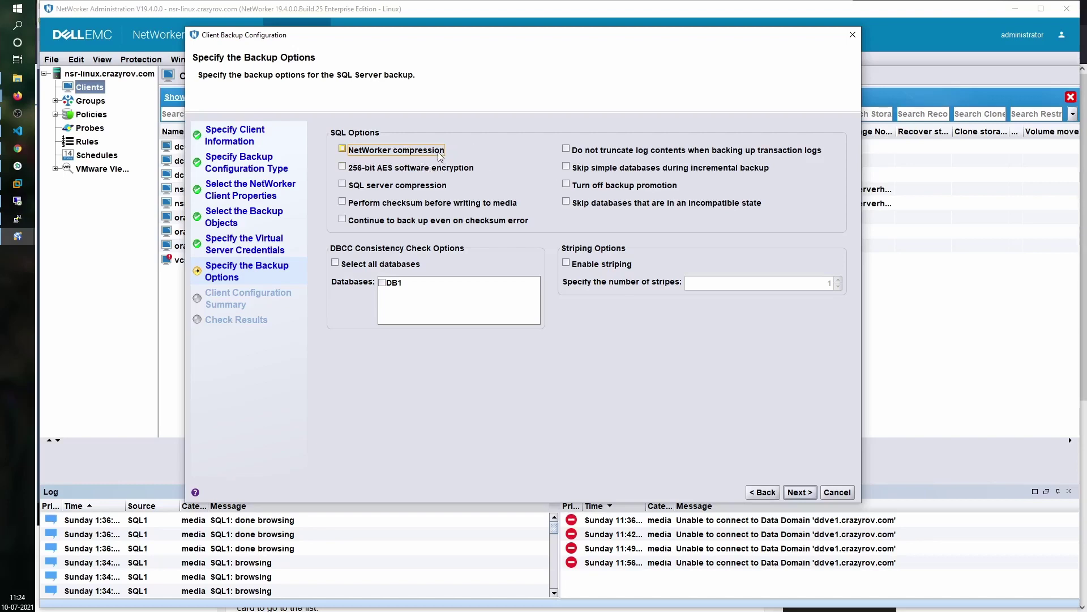
# Leave all SQL backup options unselected, create the SQL_AG1 client and finish the wizard.
pyautogui.click(474, 185)
pyautogui.click(483, 223)
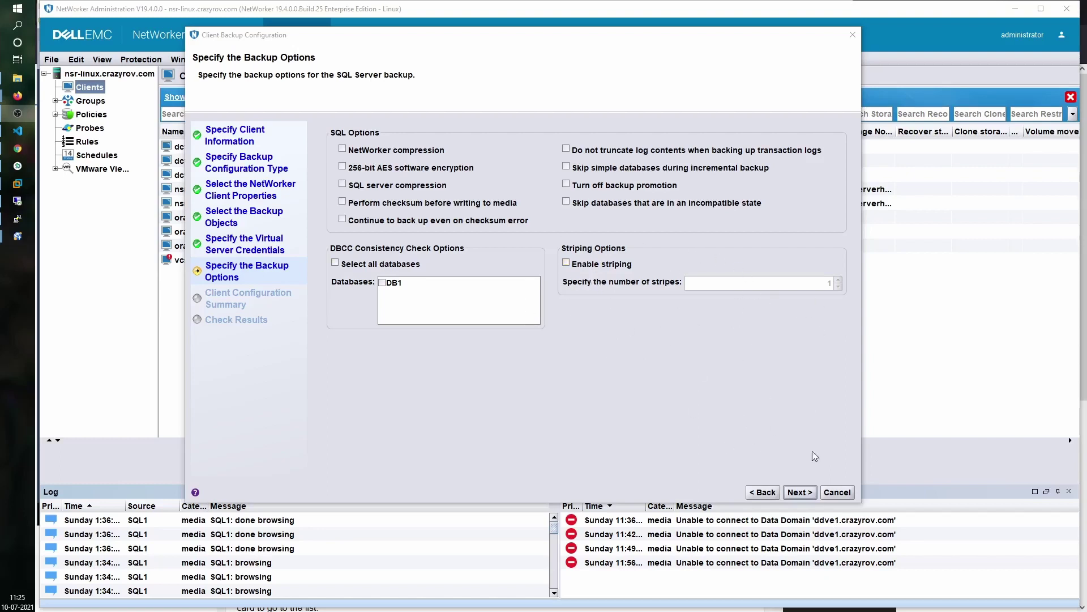
pyautogui.click(807, 493)
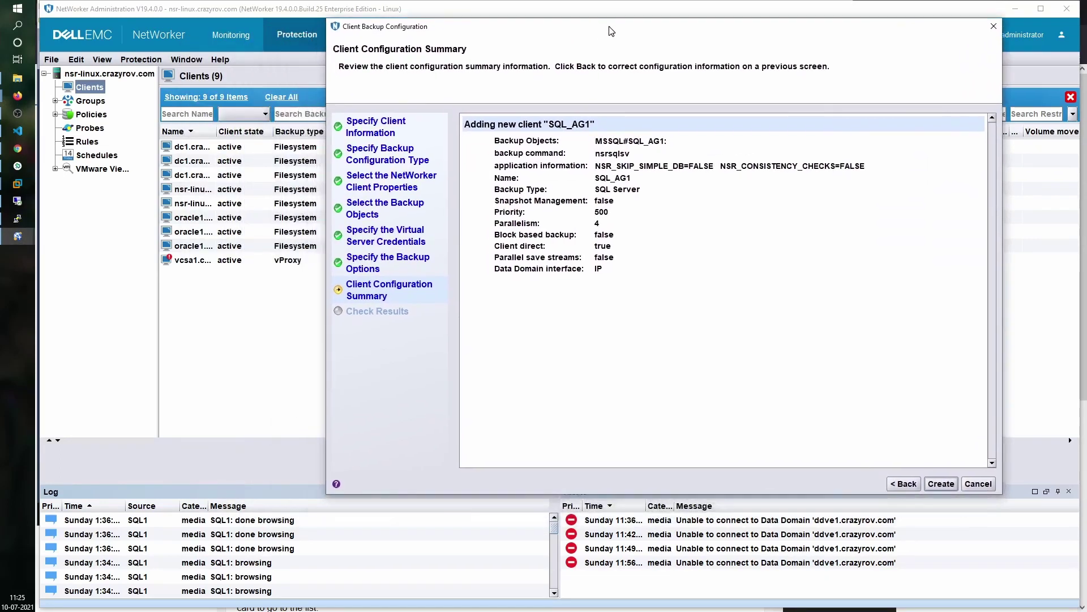
pyautogui.moveTo(611, 31); pyautogui.dragTo(613, 46)
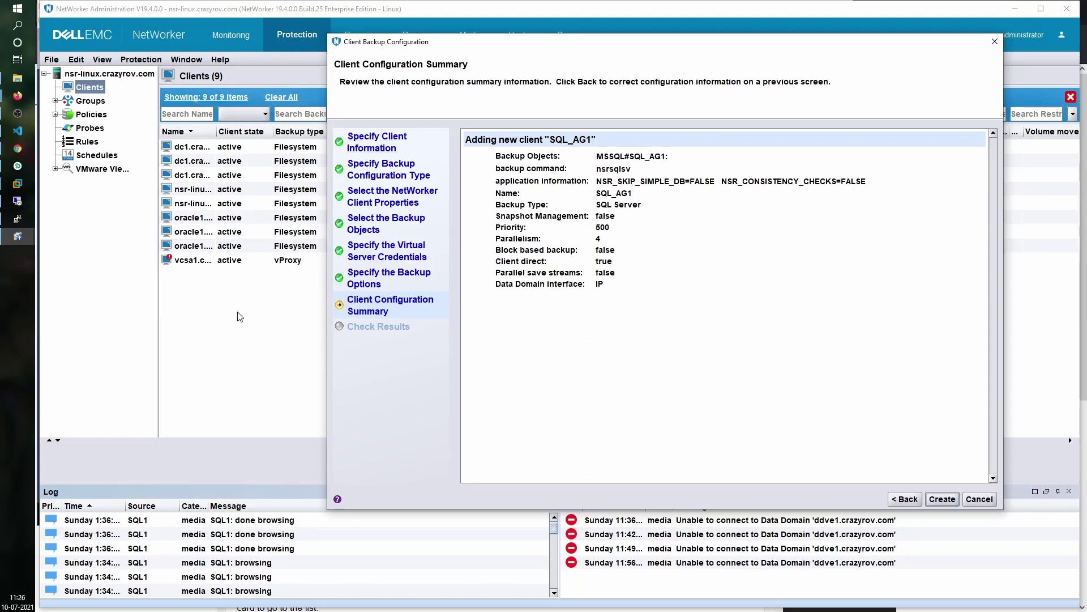
pyautogui.click(942, 499)
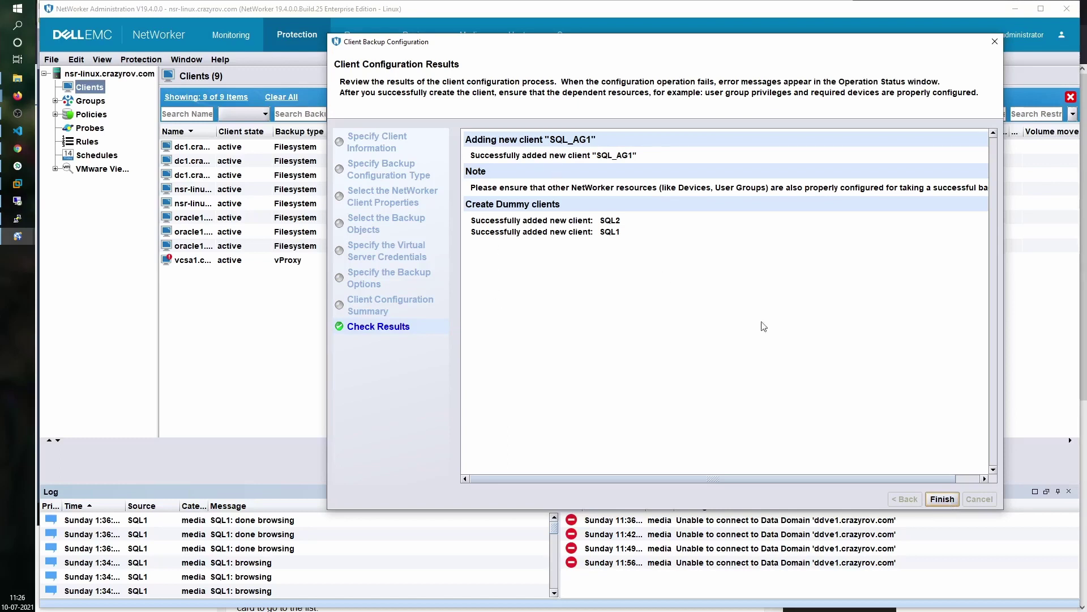
pyautogui.click(945, 502)
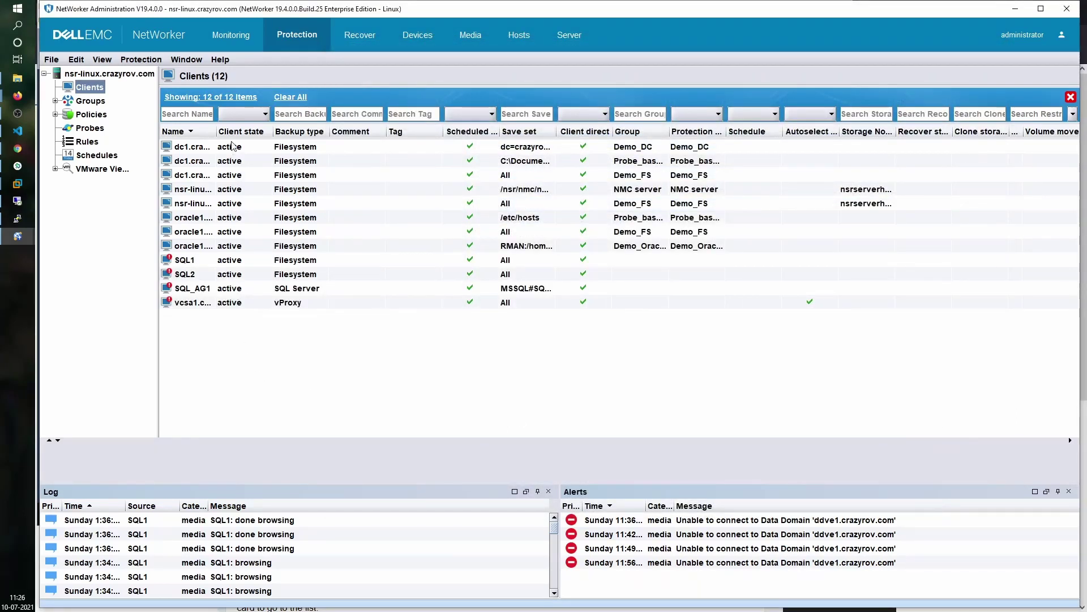
# Widen the Name column of the clients list and select the SQL1 client.
pyautogui.moveTo(215, 132); pyautogui.dragTo(363, 132)
pyautogui.click(292, 263)
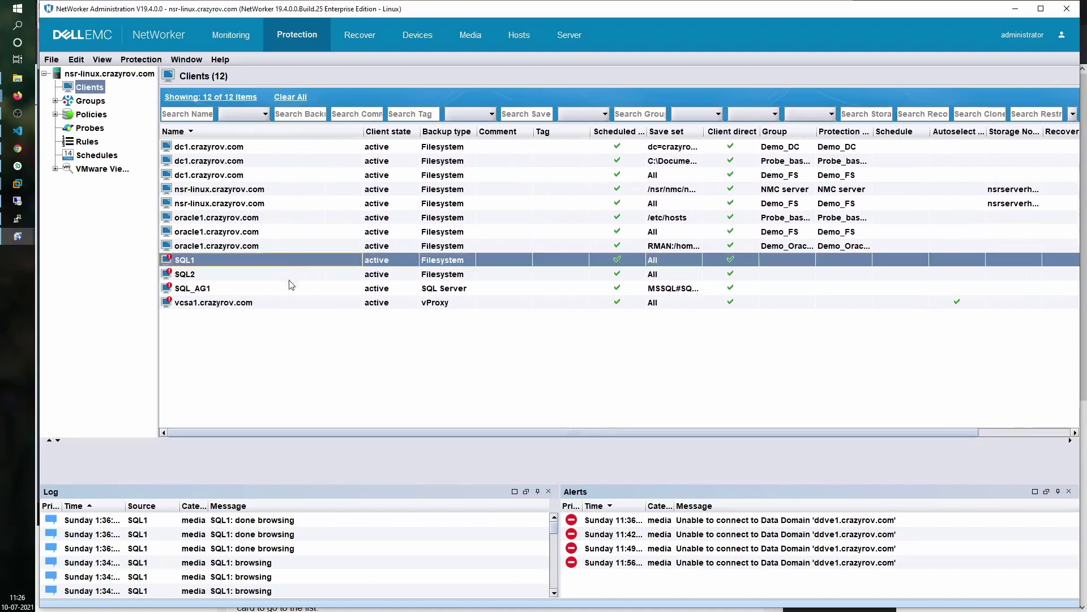
# Select the SQL_AG1 client and widen the clients list's Save set column to fit its contents.
pyautogui.click(270, 288)
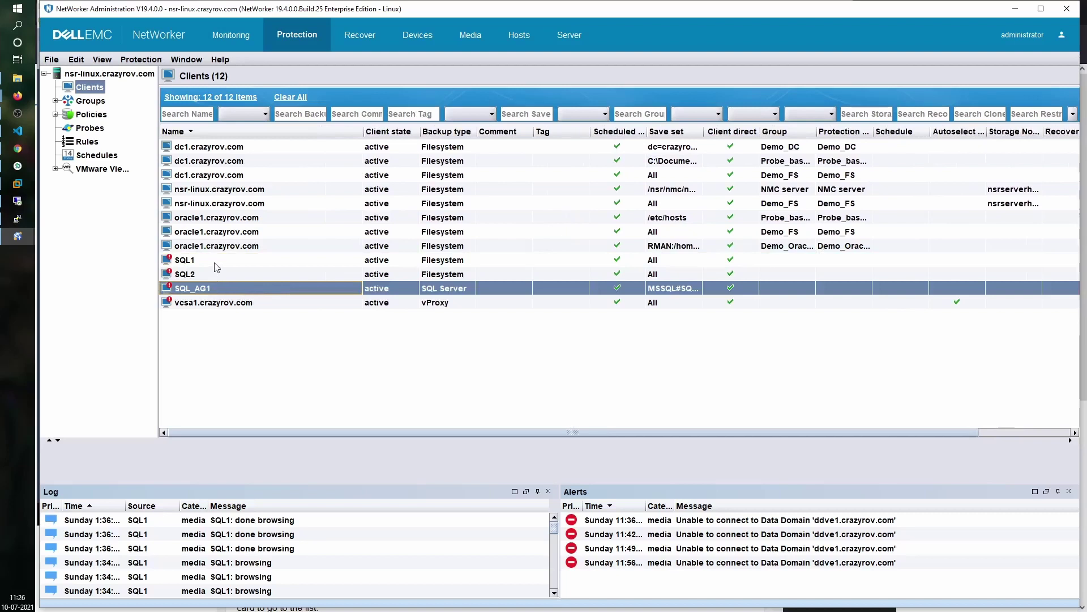
pyautogui.moveTo(212, 279)
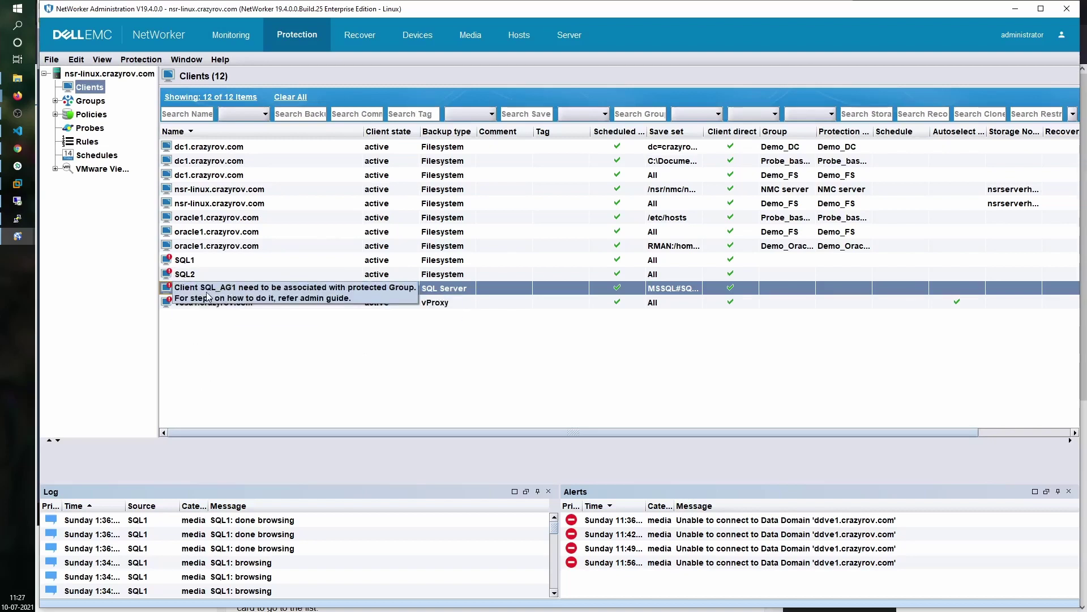
pyautogui.doubleClick(704, 132)
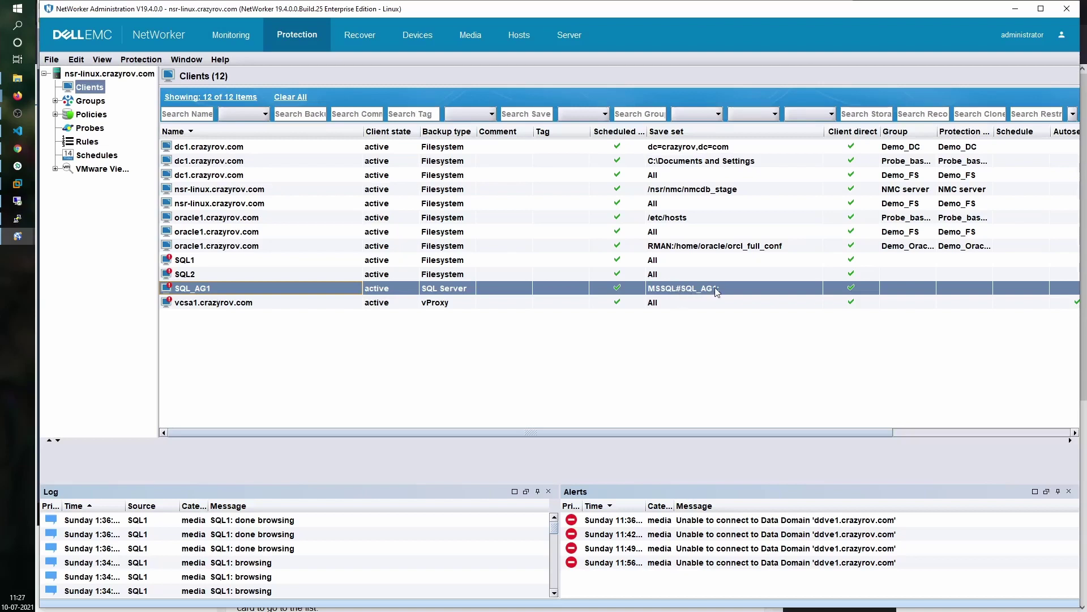
# Examine the SQL_AG1 client's properties, including its save set, backup command, remote access entries, aliases and licensing information.
pyautogui.doubleClick(850, 287)
pyautogui.moveTo(403, 46); pyautogui.dragTo(523, 28)
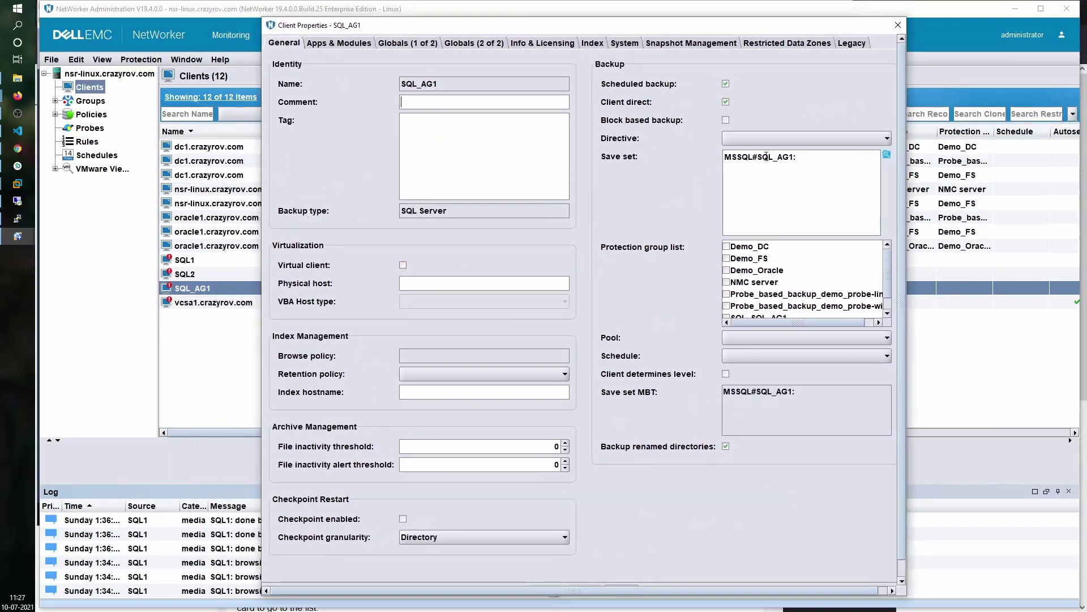
pyautogui.click(334, 44)
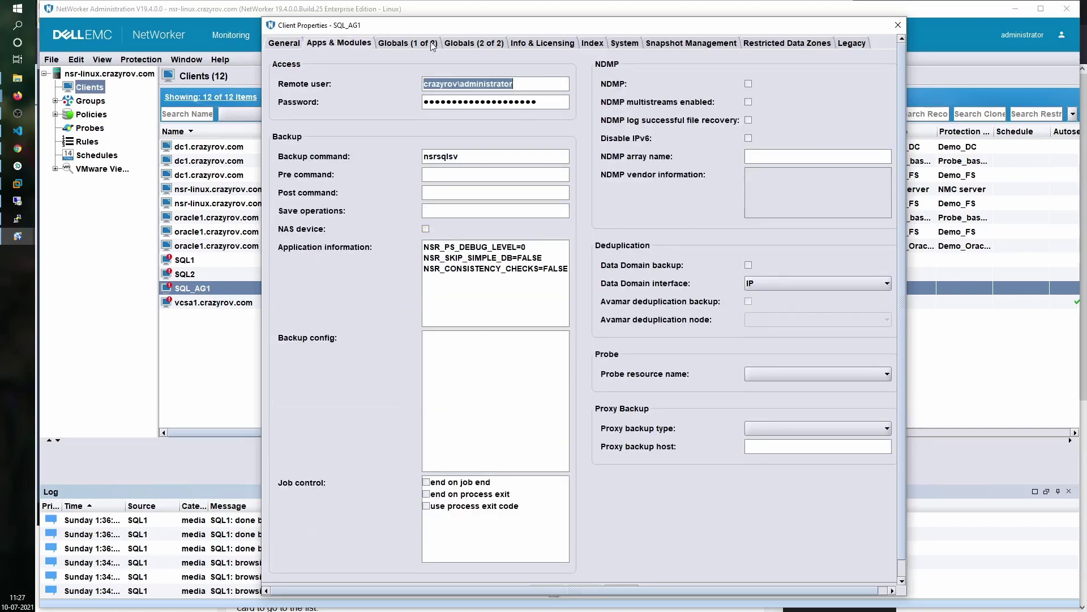
pyautogui.click(457, 45)
pyautogui.moveTo(488, 103); pyautogui.dragTo(391, 83)
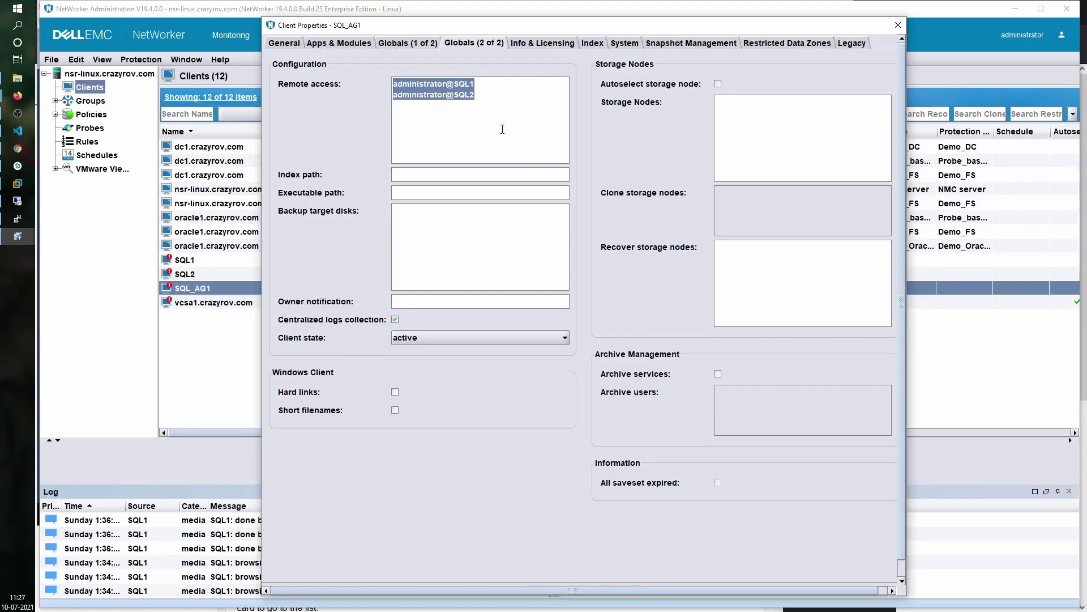
pyautogui.click(403, 45)
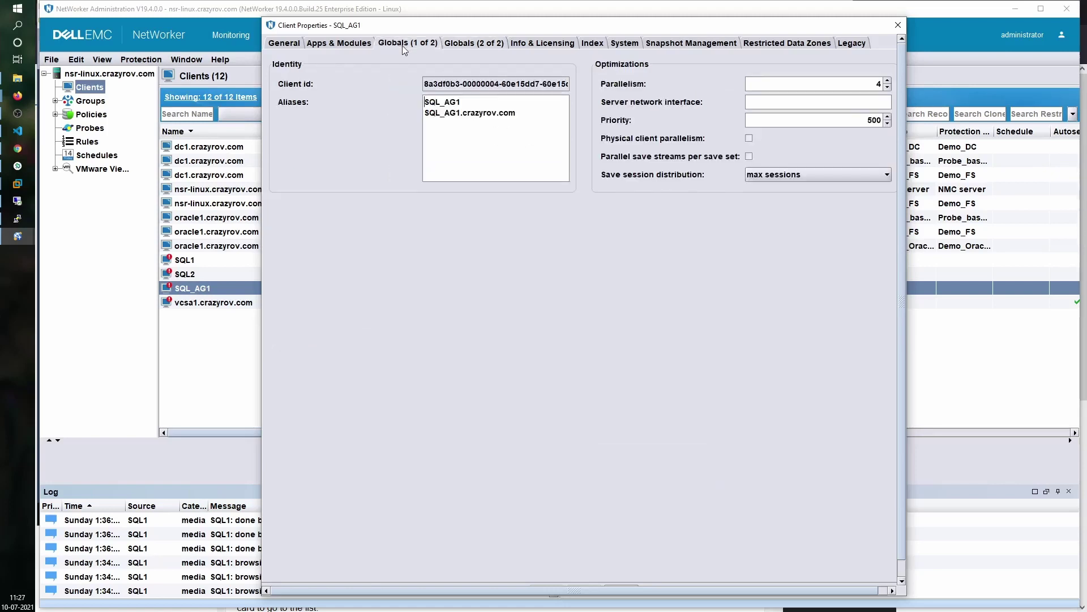
pyautogui.click(530, 47)
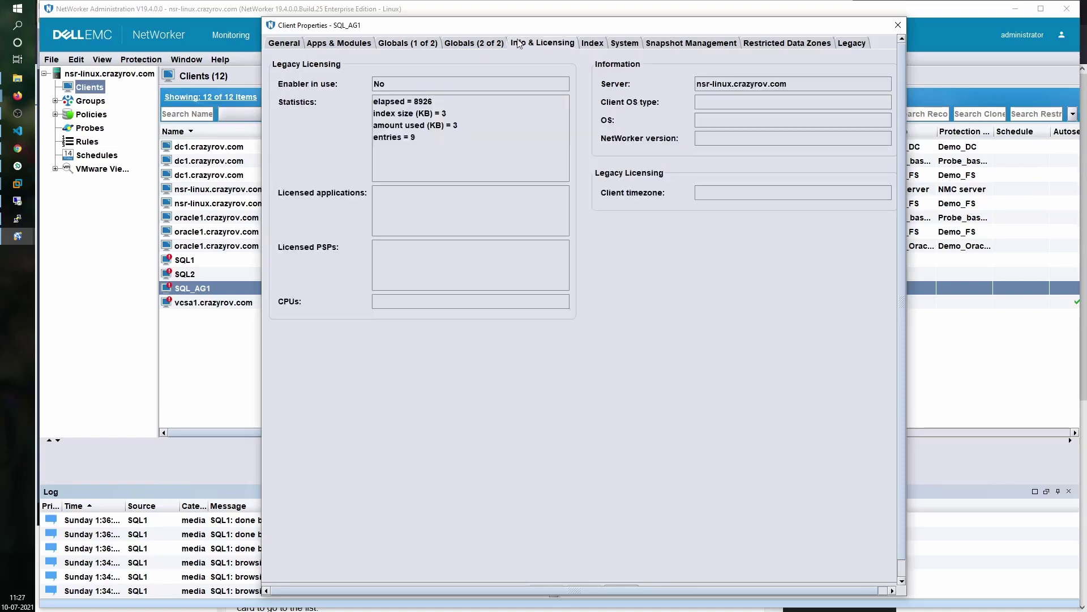
# Examine the SQL_AG1 client's application information variables and close its properties without changes.
pyautogui.click(298, 45)
pyautogui.click(327, 44)
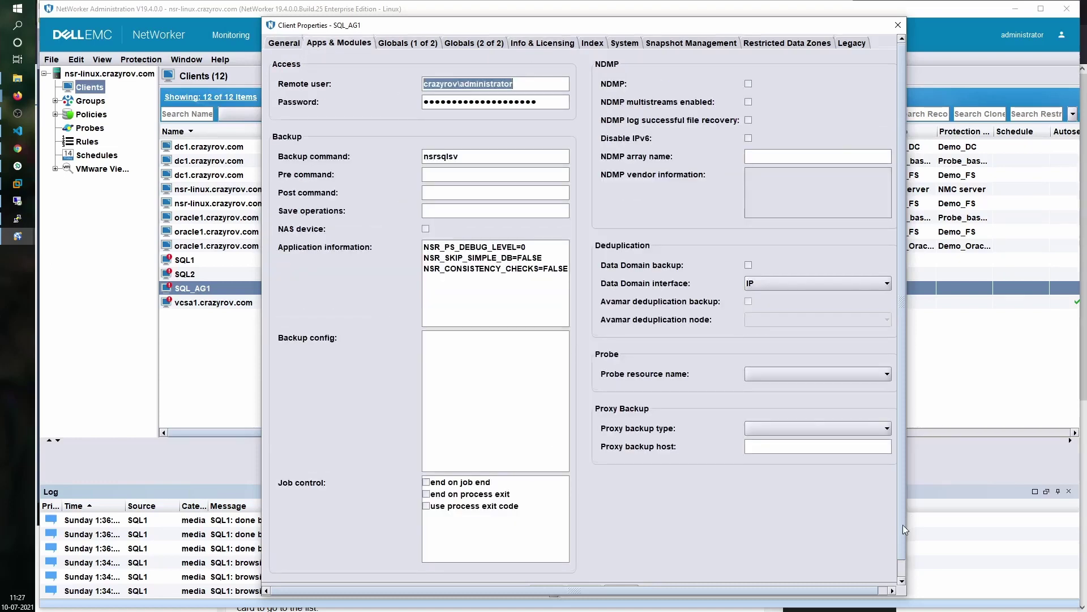
pyautogui.scroll(-1, 903, 524)
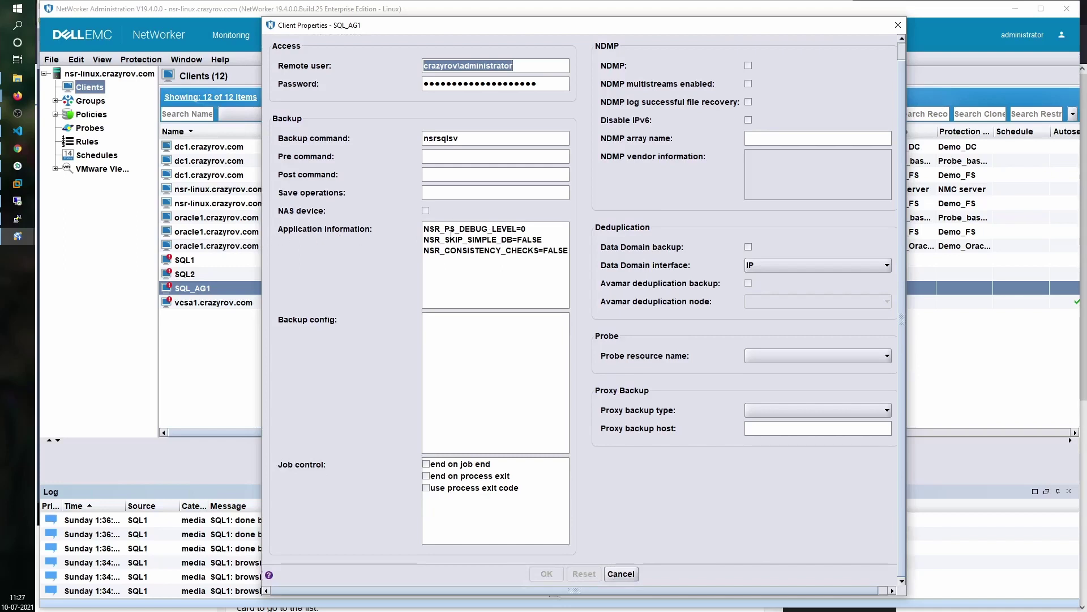
pyautogui.moveTo(558, 251); pyautogui.dragTo(346, 223)
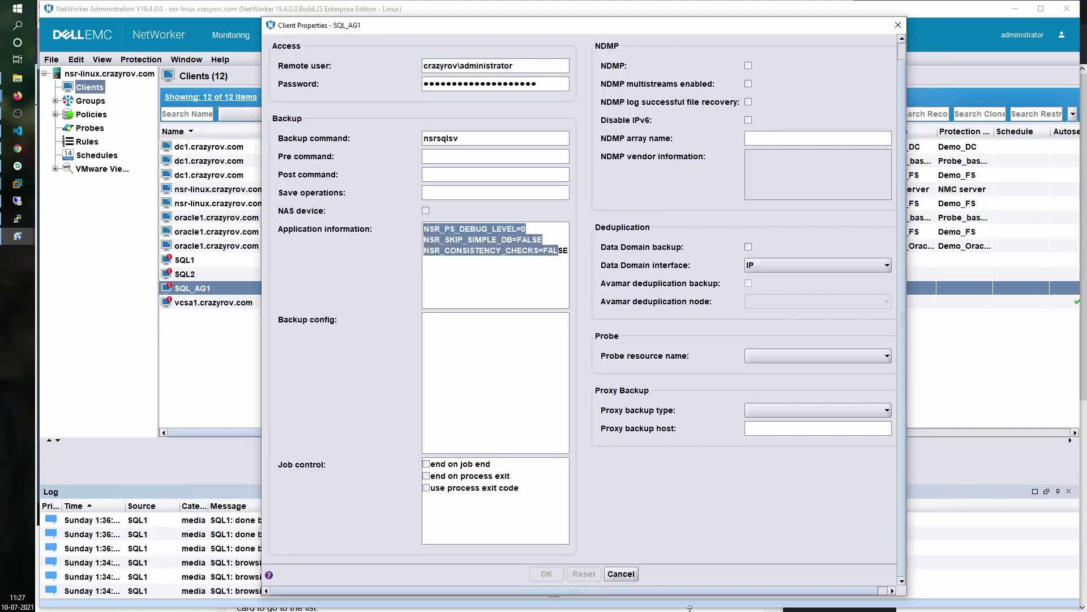
pyautogui.click(621, 574)
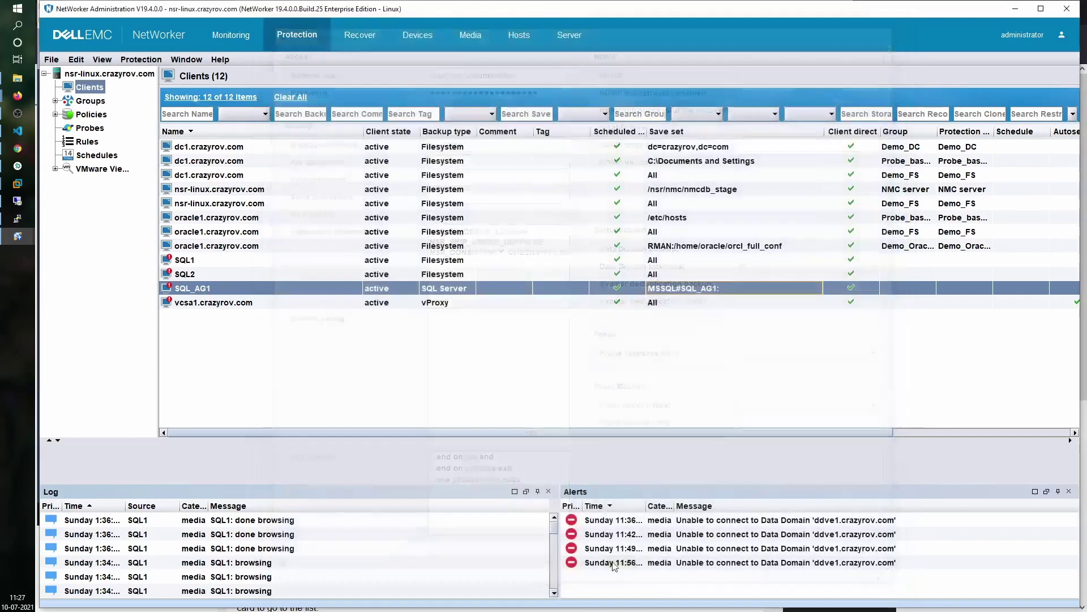
# Assign the SQL_AG1 client to the SQL_SQL_AG1 protection group and save its properties.
pyautogui.doubleClick(245, 287)
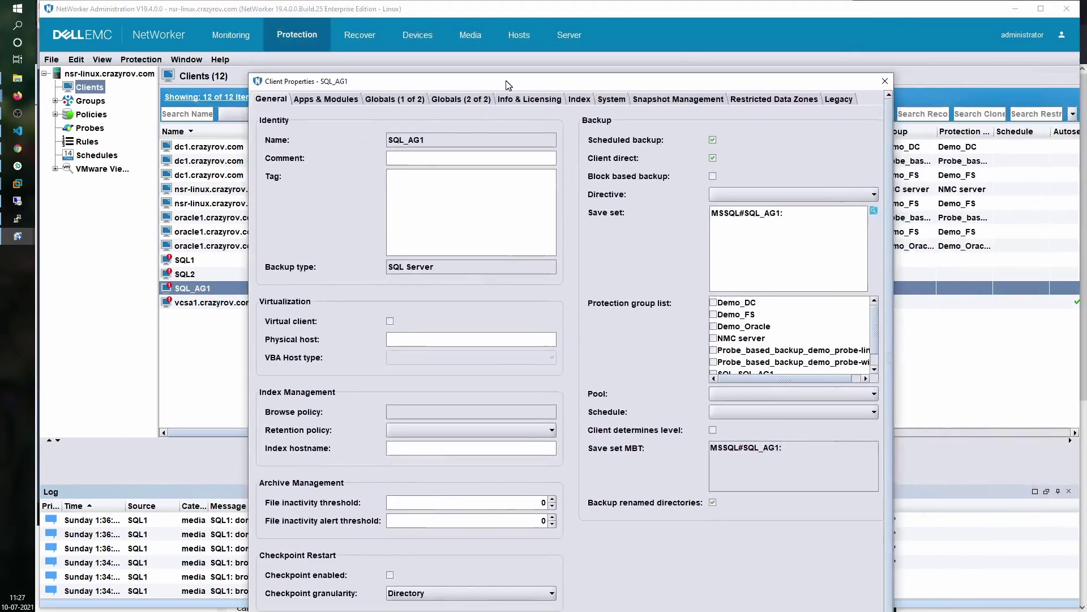
pyautogui.moveTo(507, 85); pyautogui.dragTo(515, 38)
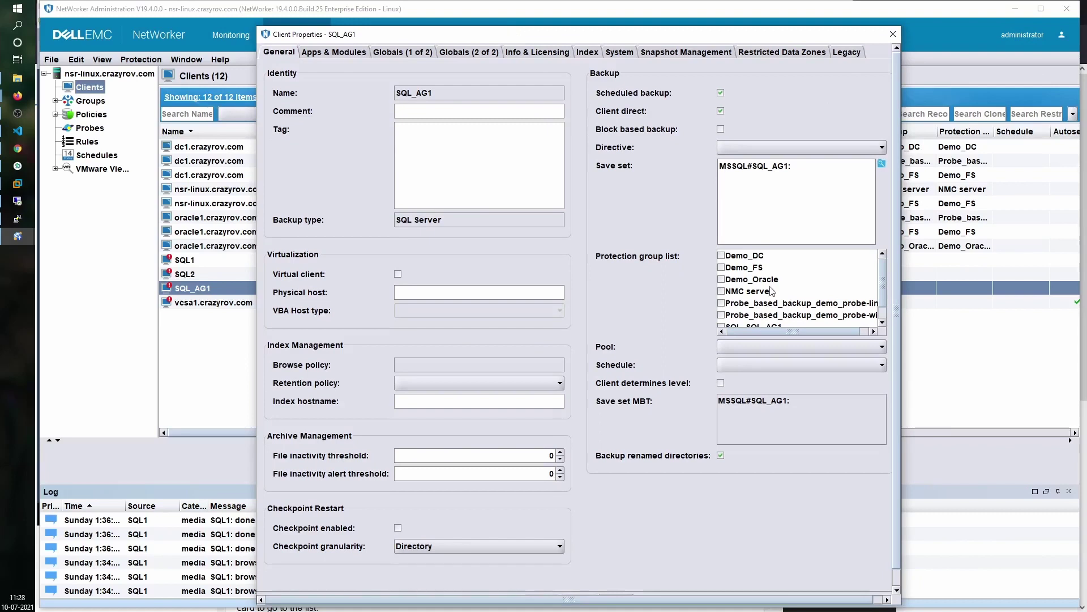
pyautogui.scroll(-1, 741, 312)
pyautogui.click(722, 310)
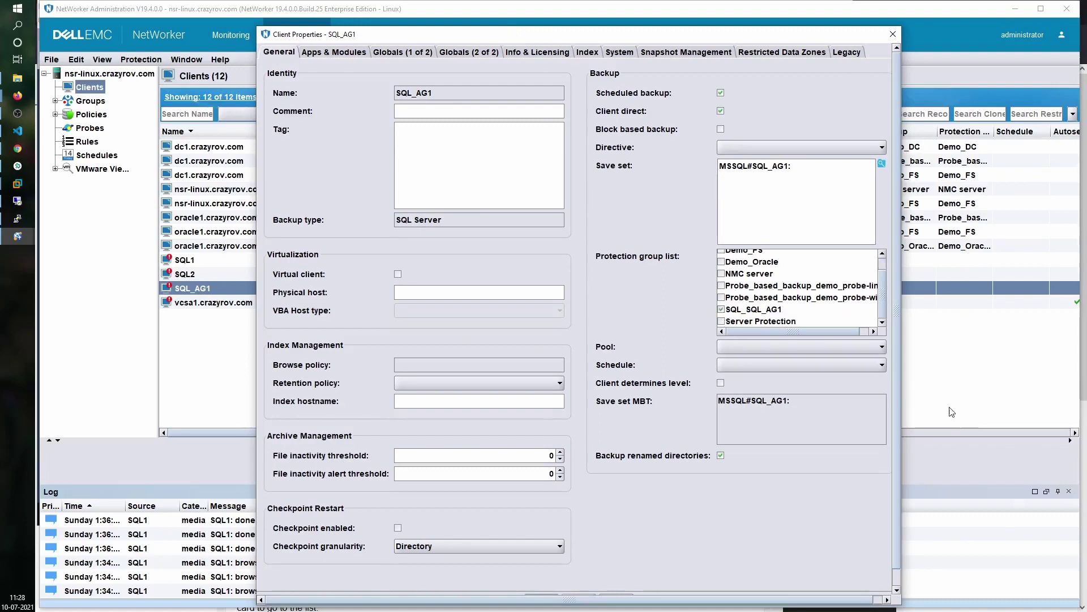
pyautogui.scroll(-1, 897, 566)
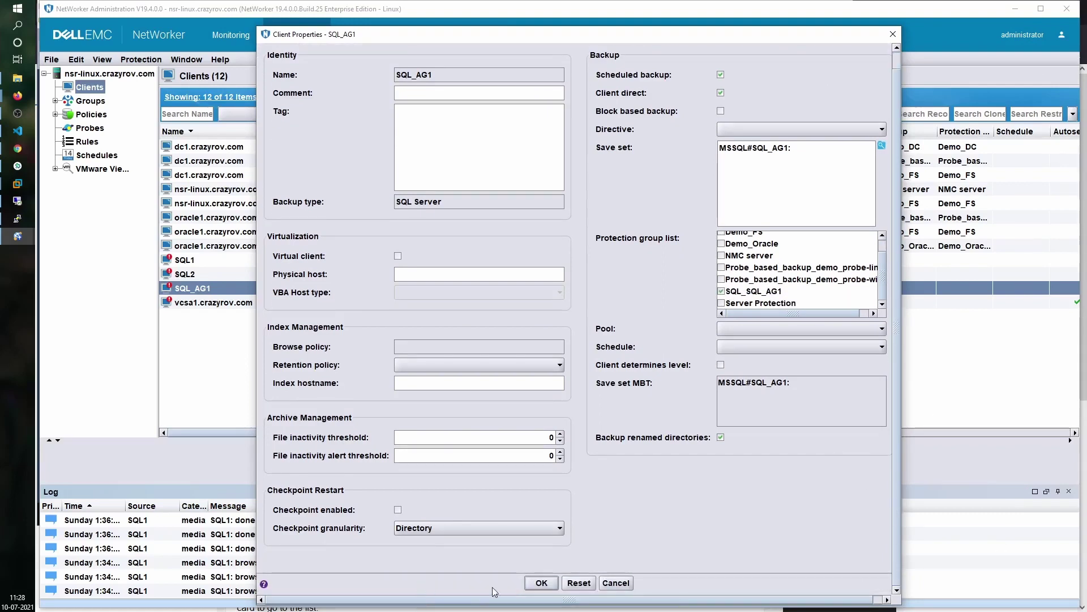
pyautogui.click(541, 583)
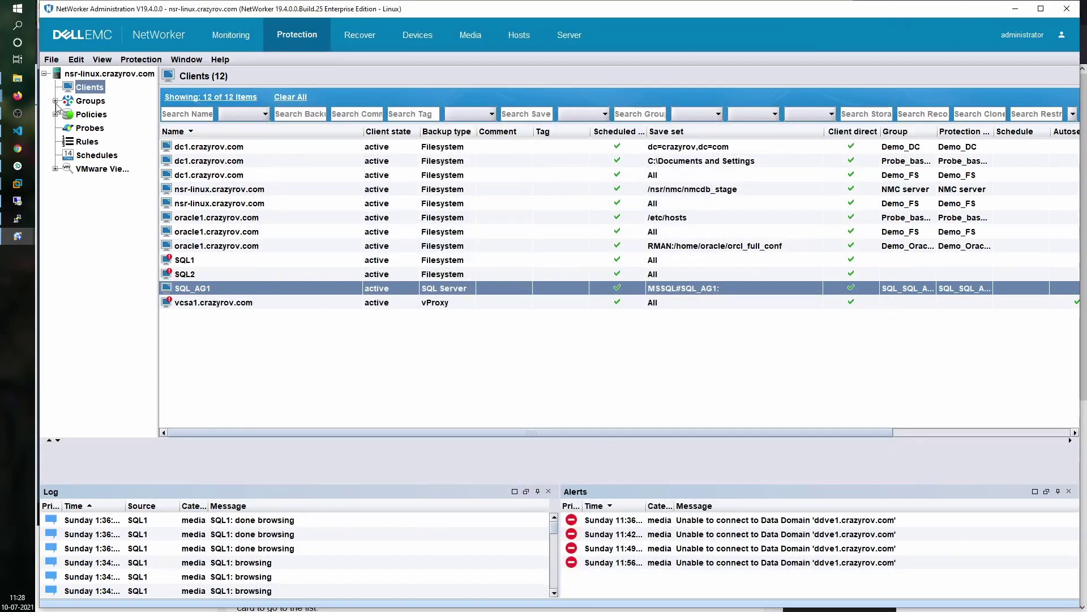
# Open the properties of the SQL policy's SQL_AG1 workflow and start editing its backup action.
pyautogui.click(56, 114)
pyautogui.click(67, 169)
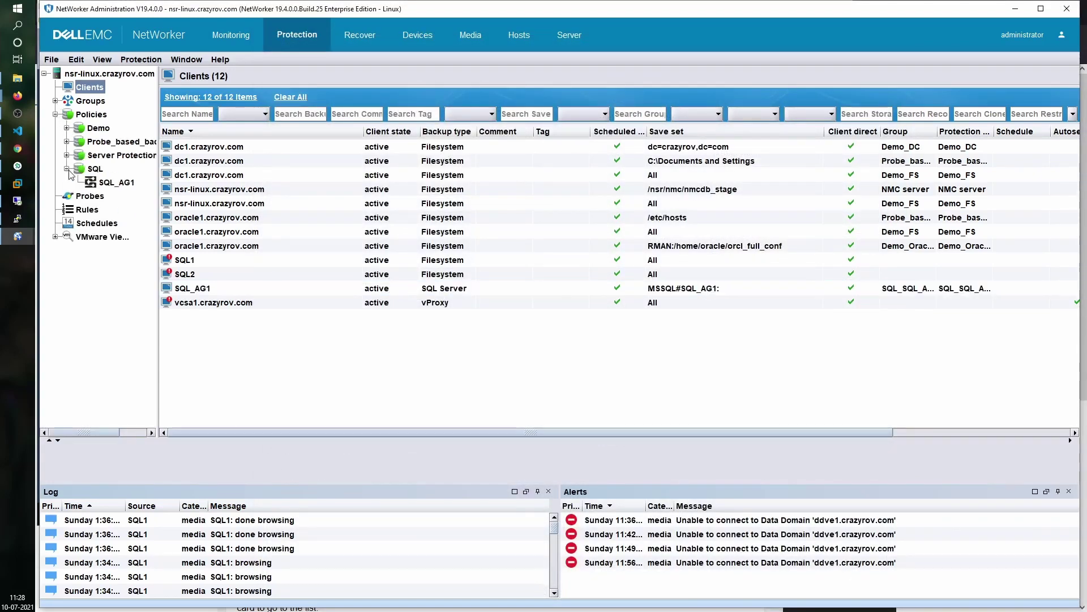
pyautogui.click(117, 187)
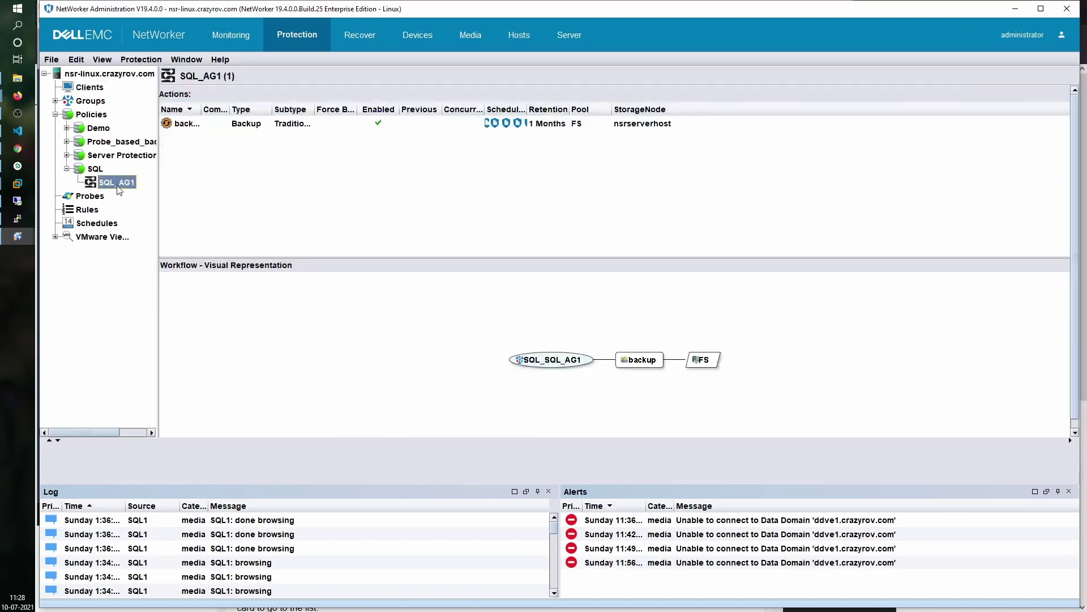
pyautogui.rightClick(118, 183)
pyautogui.click(157, 227)
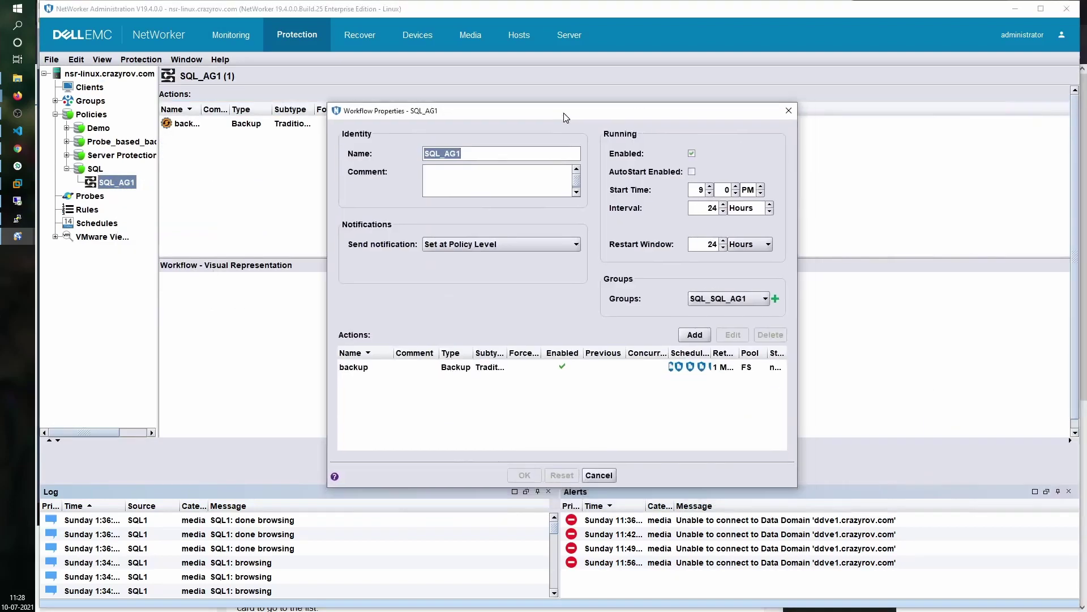
pyautogui.click(523, 368)
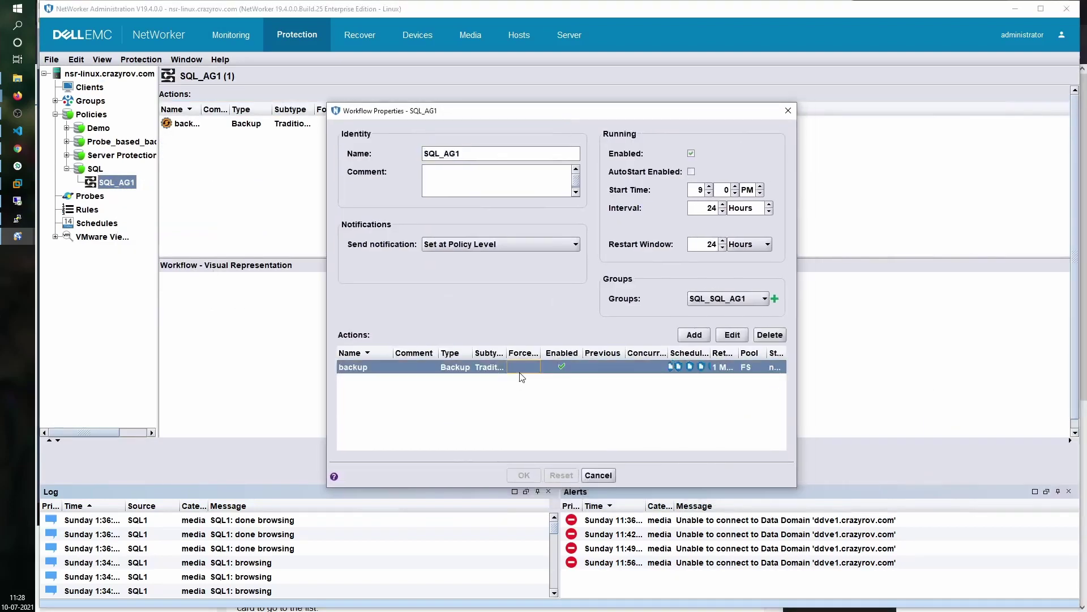
pyautogui.click(732, 335)
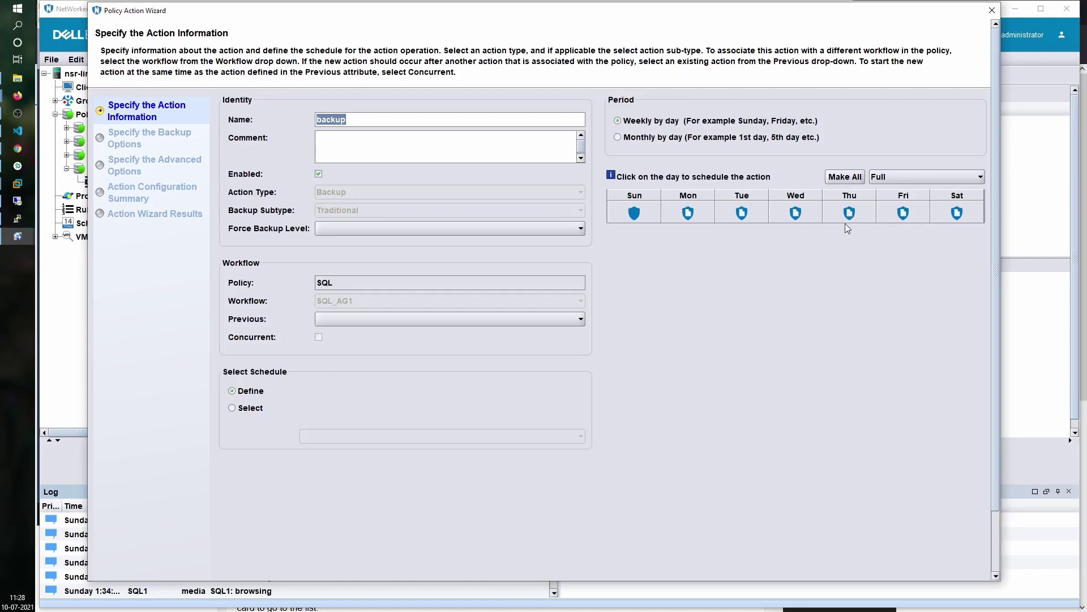
# Check the available backup levels and advance to the action's configuration summary, keeping the weekly schedule, backup options and advanced options.
pyautogui.click(902, 177)
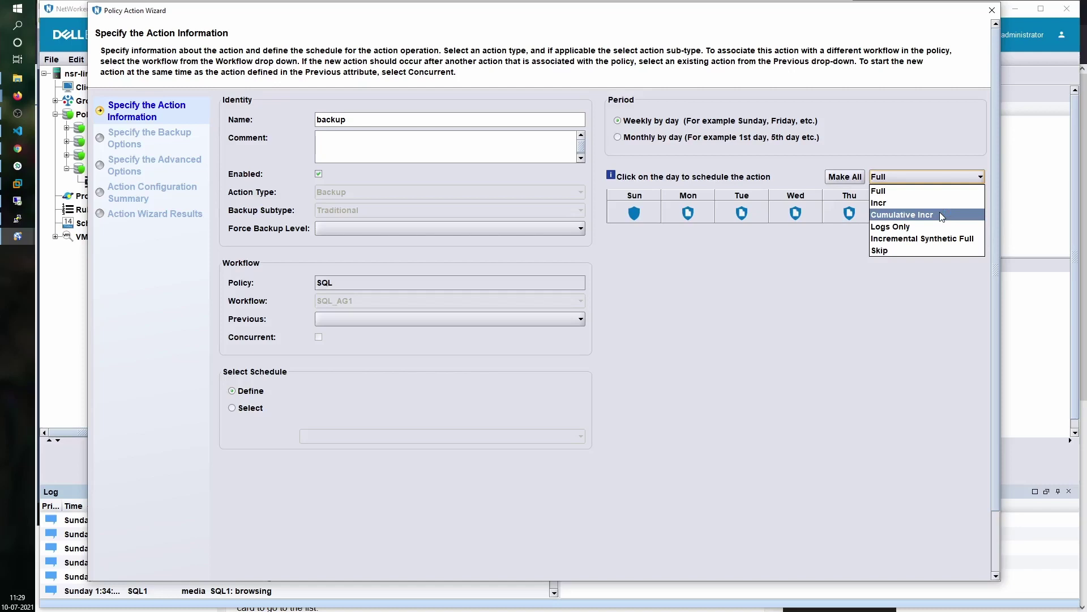
pyautogui.click(763, 306)
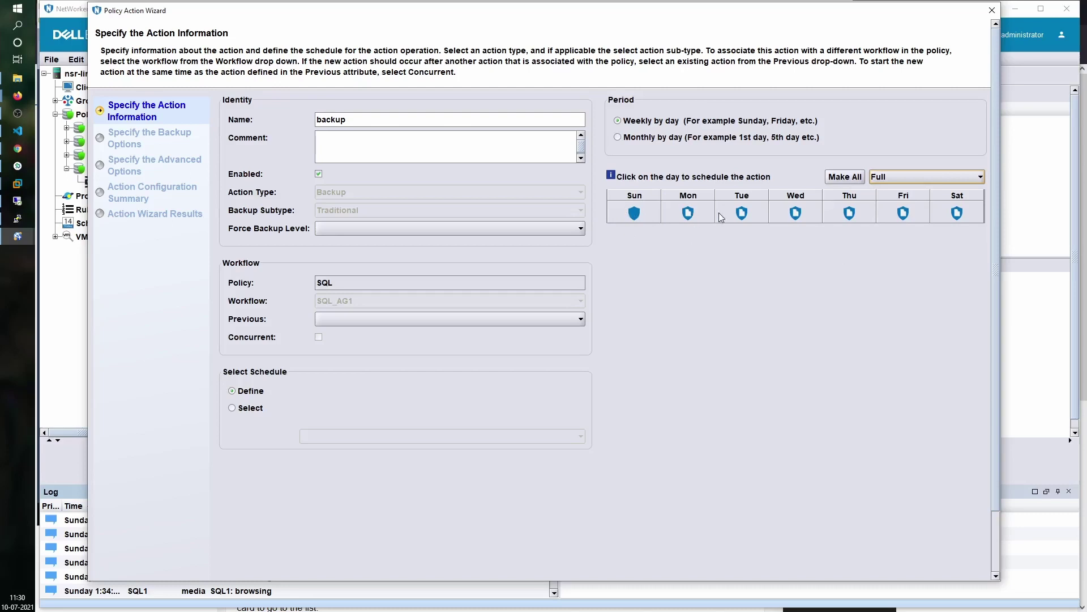
pyautogui.click(924, 573)
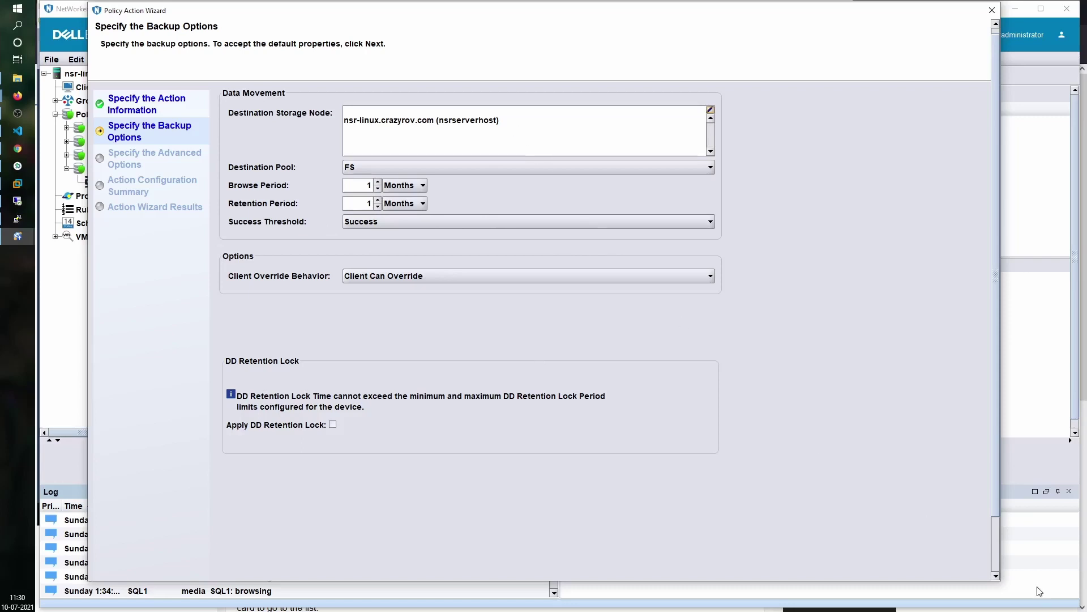
pyautogui.scroll(-3, 996, 573)
pyautogui.click(930, 574)
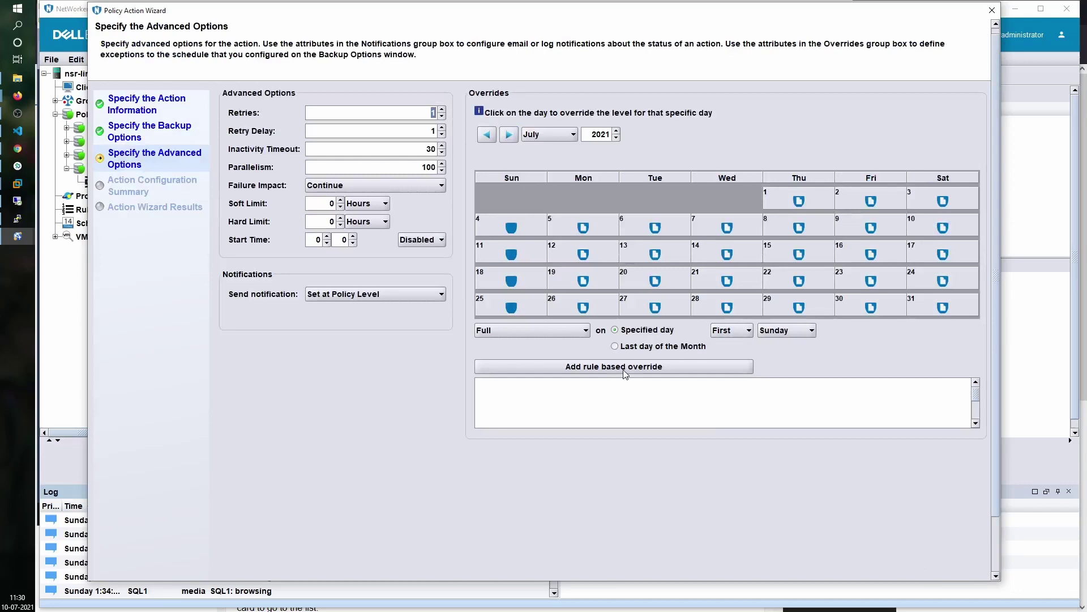
pyautogui.press('Return')
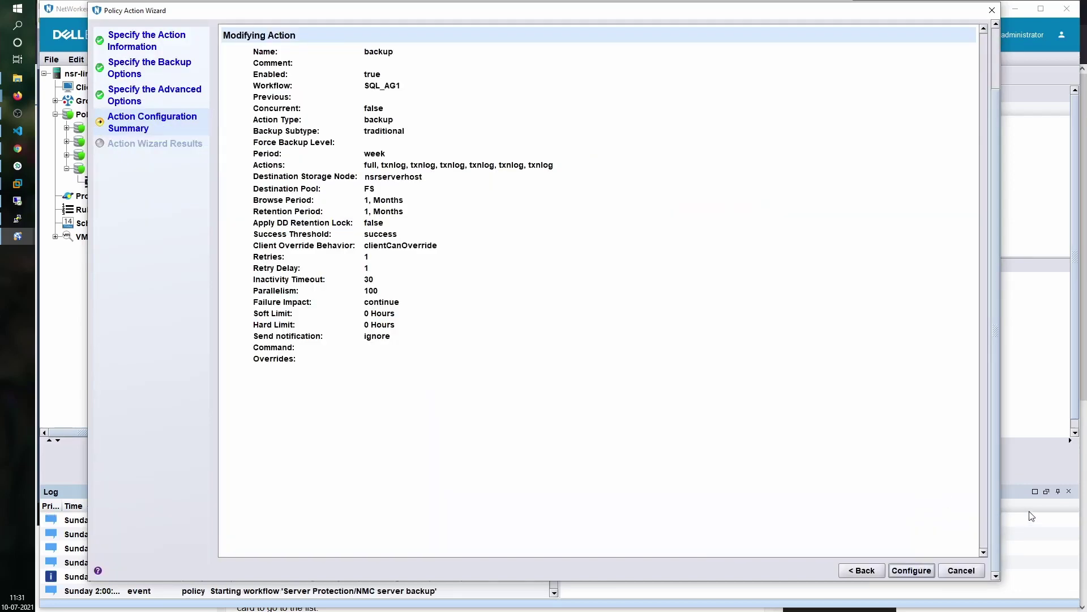
# Review the weekly full and transaction log levels in the action summary and apply the backup action's configuration.
pyautogui.scroll(3, 997, 525)
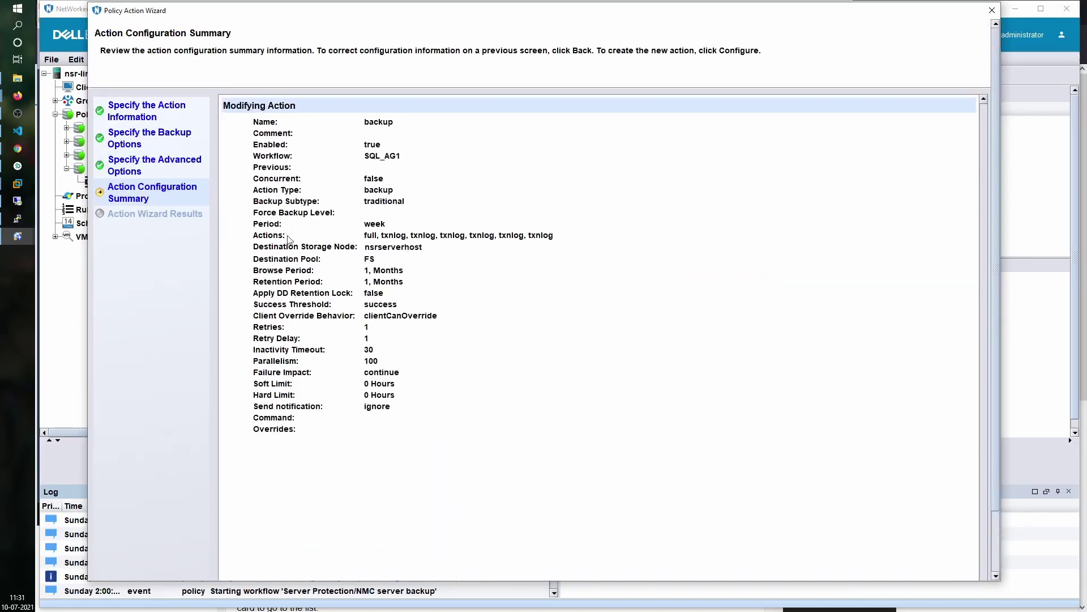
pyautogui.moveTo(359, 242); pyautogui.dragTo(562, 237)
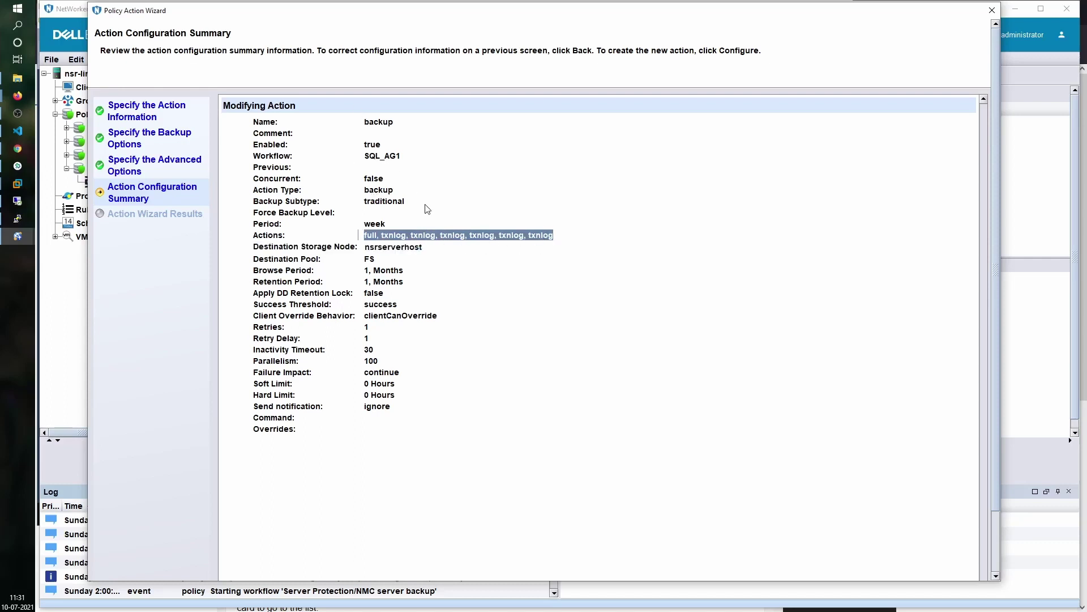
pyautogui.scroll(-3, 933, 560)
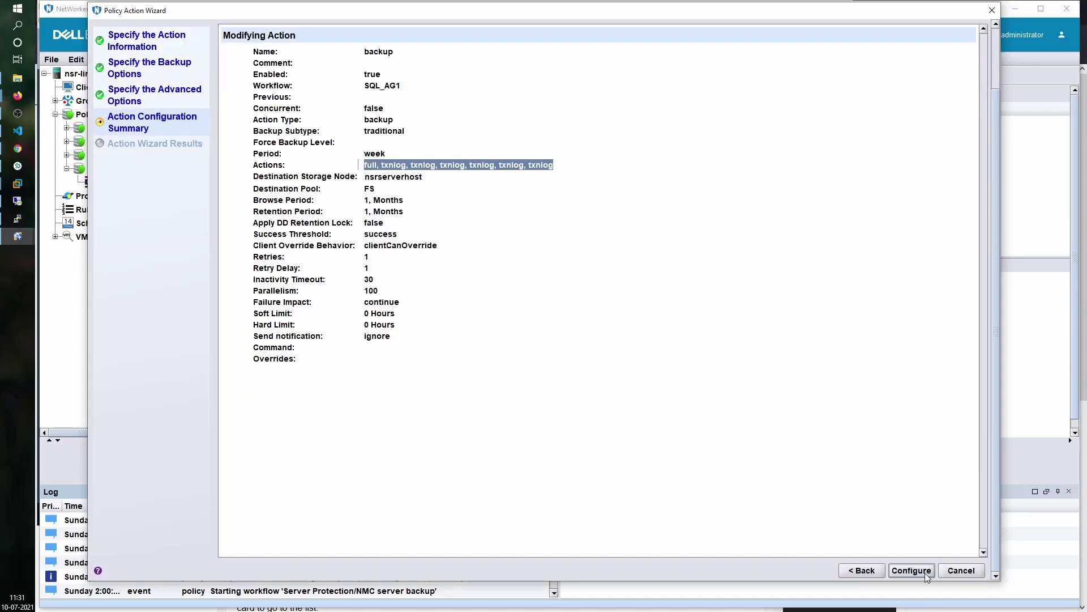
pyautogui.click(926, 574)
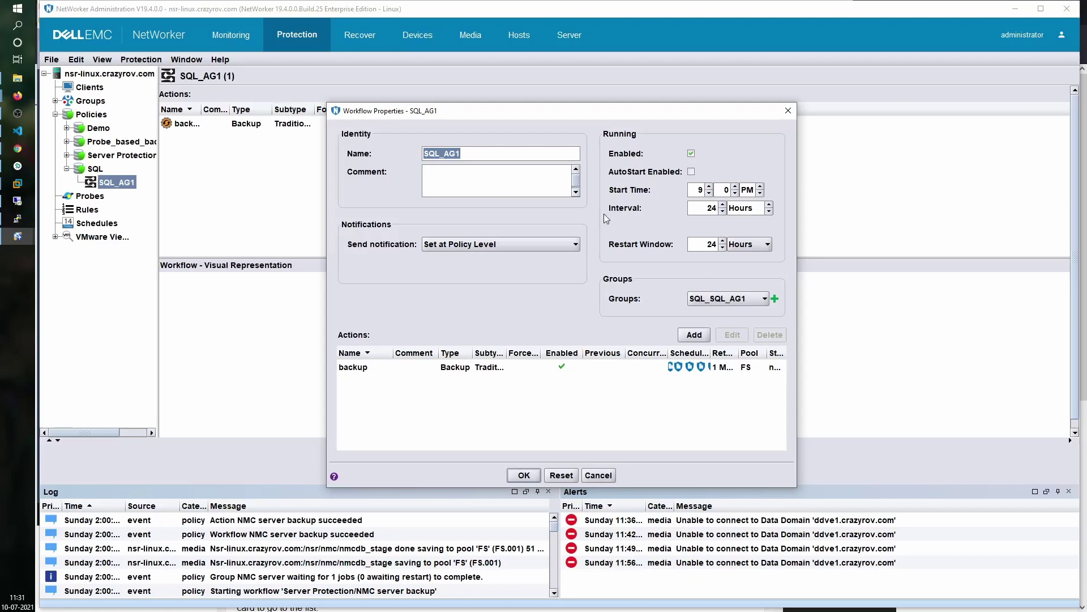
# Try an interval of 1 hour for the SQL_AG1 workflow and set it back to 24 hours.
pyautogui.click(700, 208)
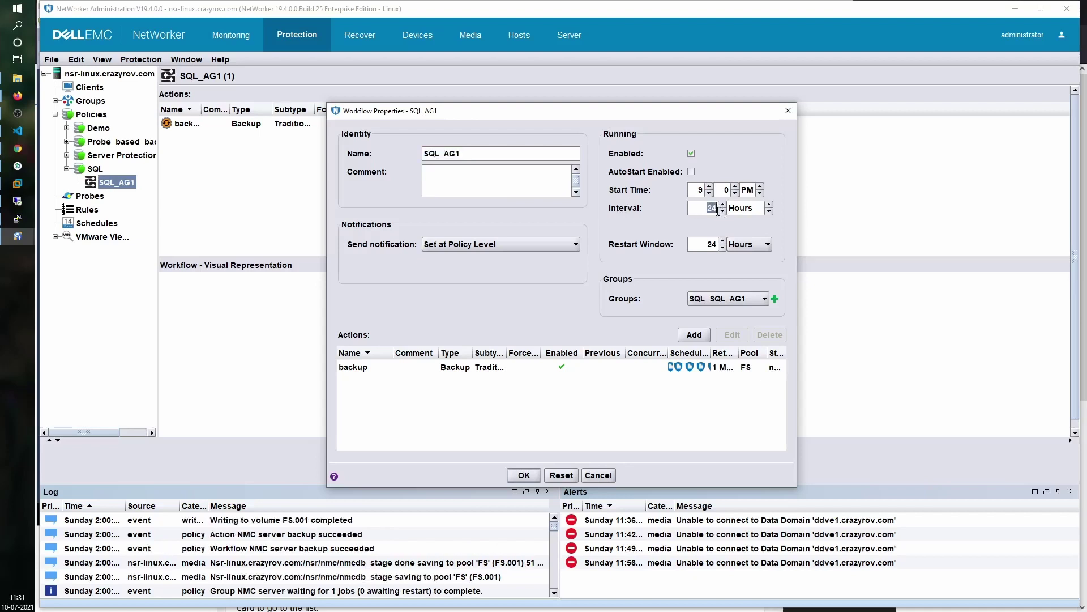
pyautogui.write('1')
pyautogui.press('BackSpace')
pyautogui.write('24')
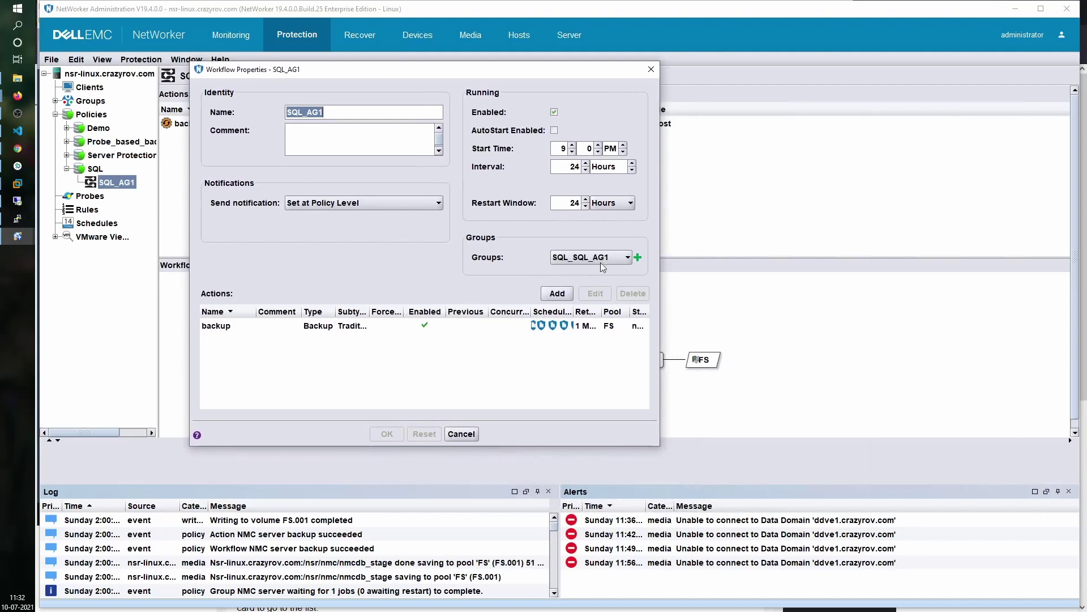
# Set the SQL_AG1 workflow's interval to 1 hour and set the backup action's forced backup level to Logs Only.
pyautogui.doubleClick(578, 168)
pyautogui.write('1')
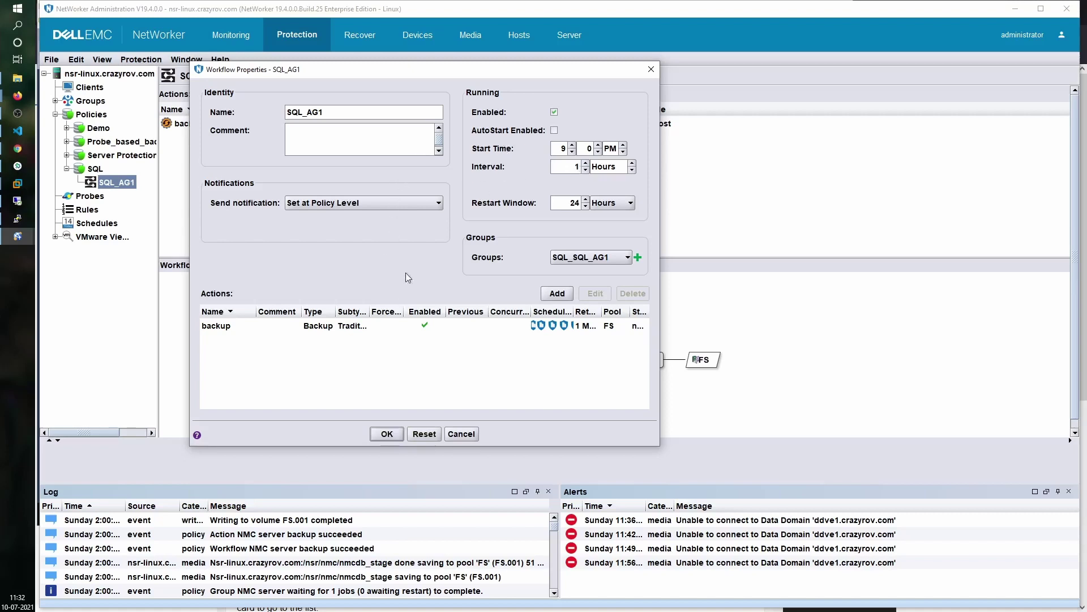
pyautogui.click(401, 327)
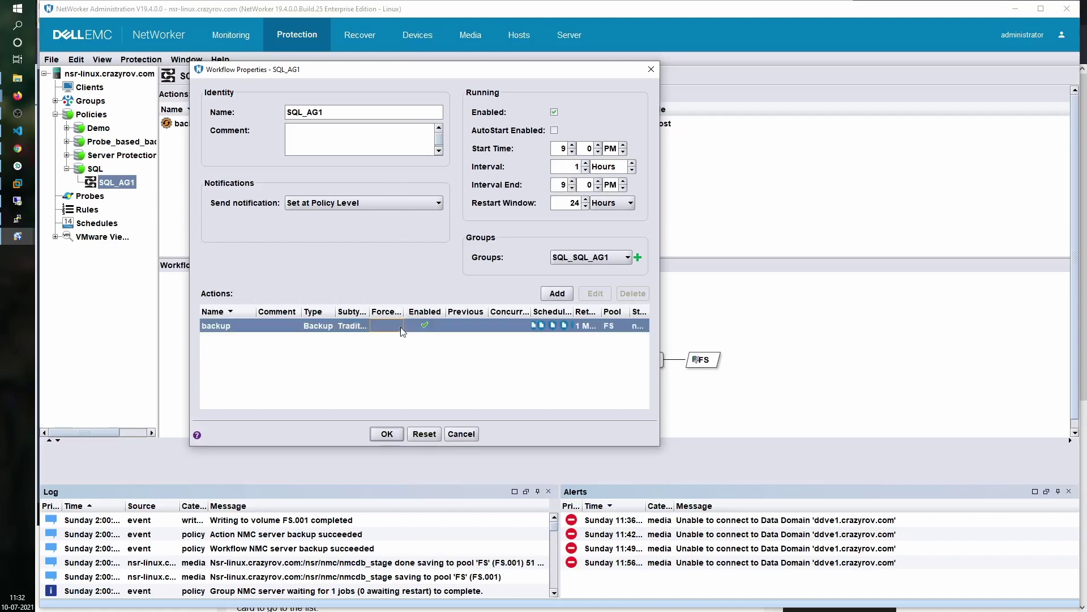
pyautogui.doubleClick(401, 327)
pyautogui.click(390, 226)
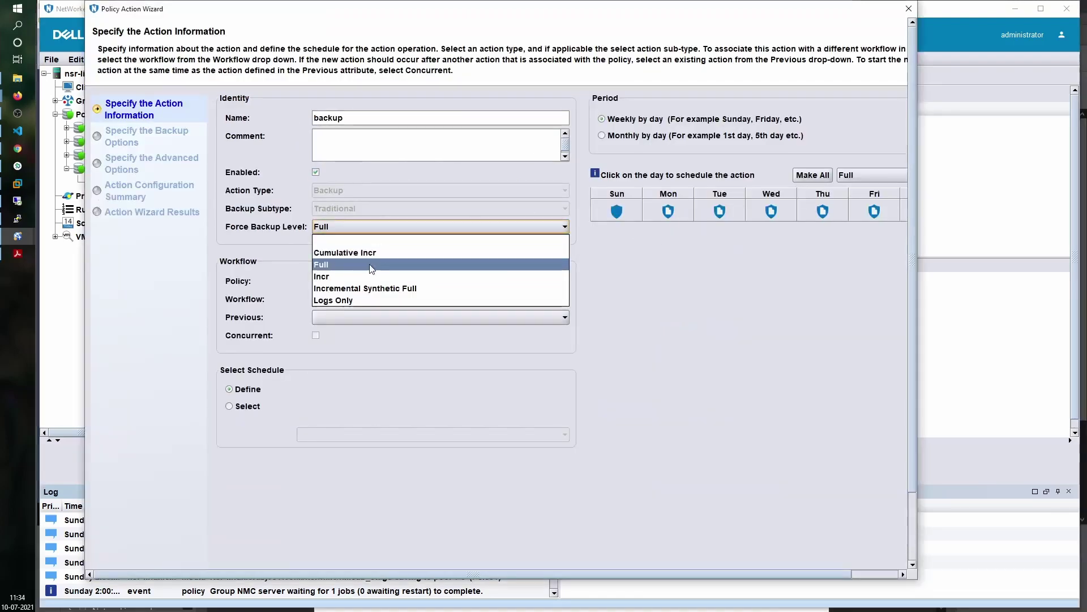
pyautogui.click(364, 301)
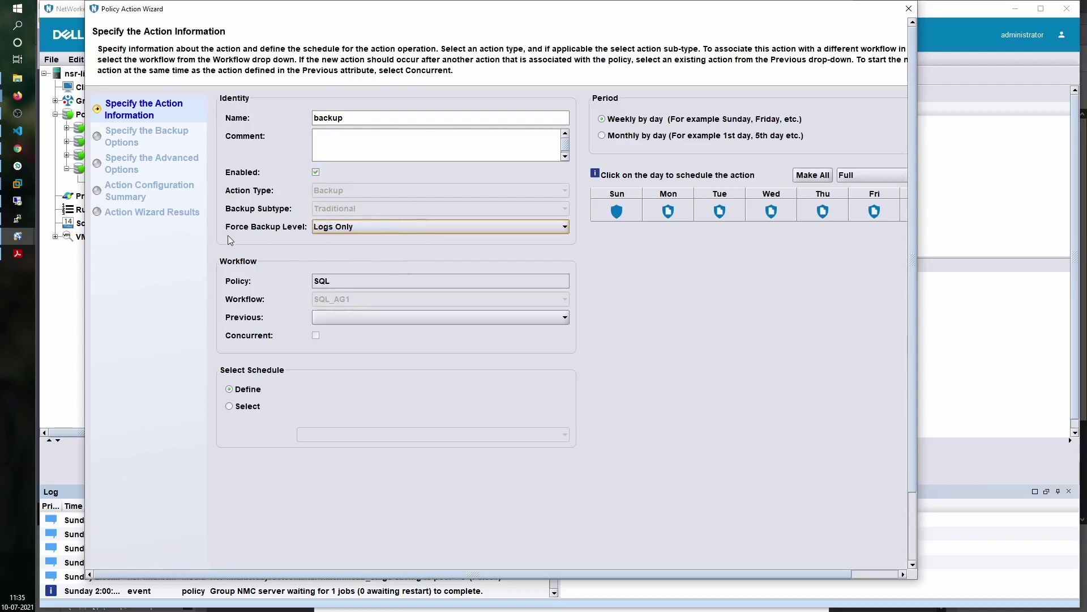
# Advance through the backup action's remaining options without changing them and apply the configuration.
pyautogui.click(875, 563)
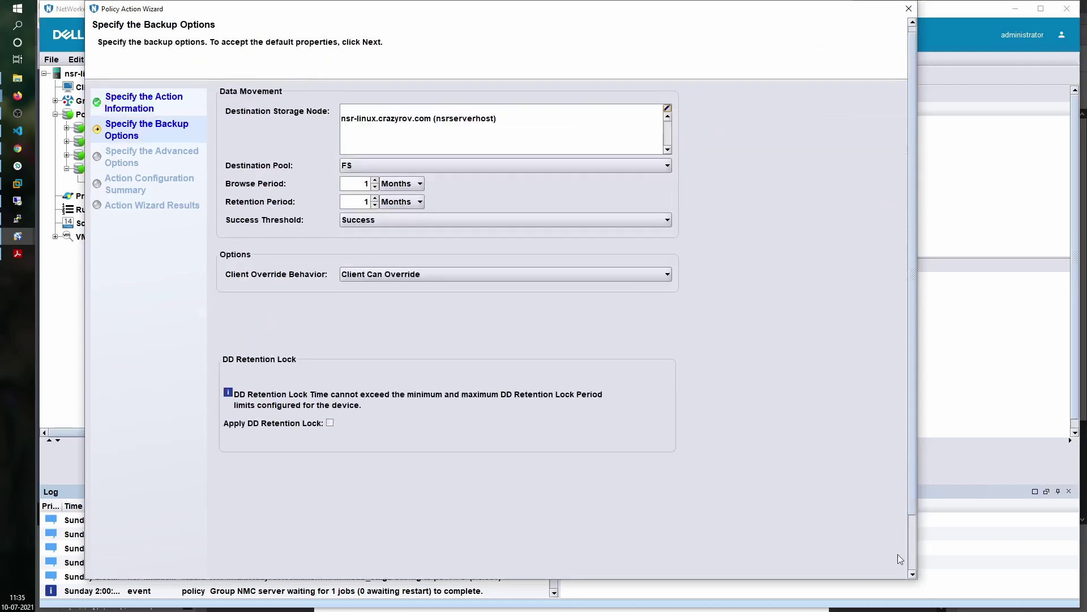
pyautogui.click(874, 563)
pyautogui.scroll(-5, 903, 553)
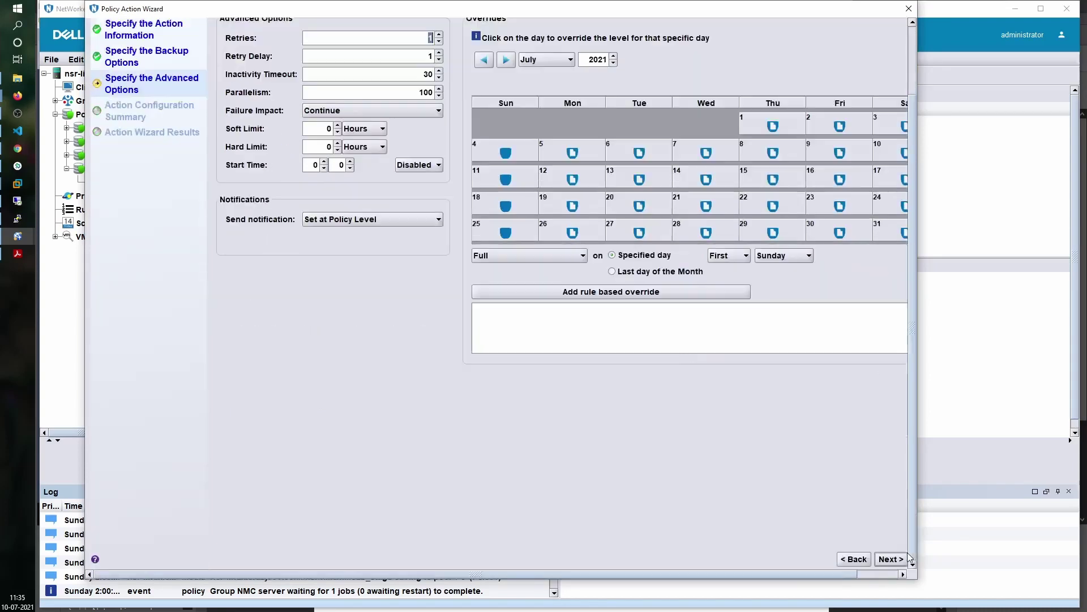
pyautogui.click(888, 555)
pyautogui.click(888, 556)
# Start the SQL_AG1 workflow manually and confirm the start.
pyautogui.rightClick(117, 183)
pyautogui.press('Escape')
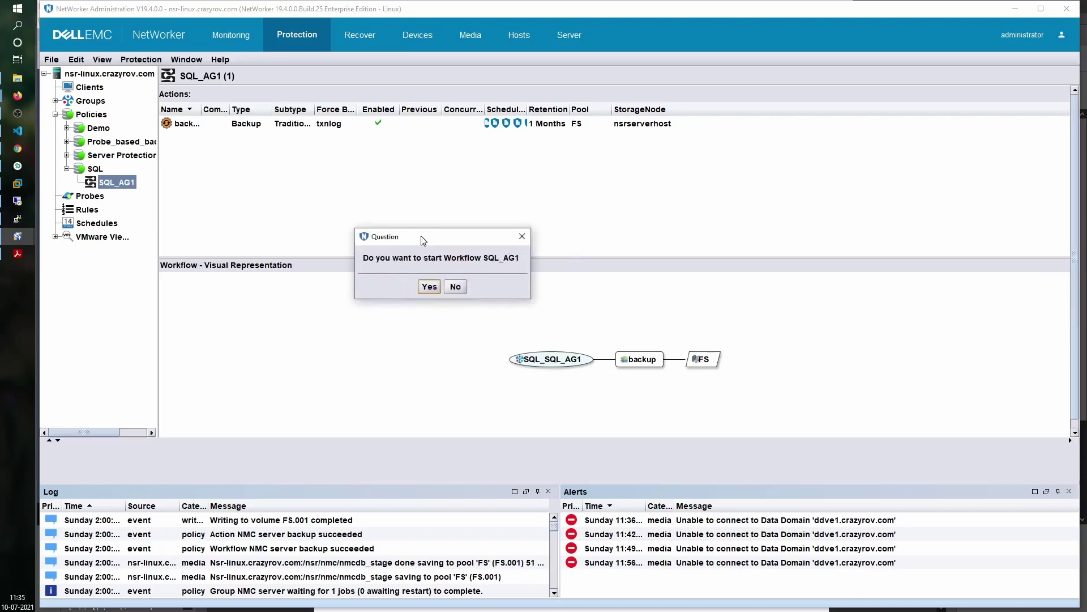
pyautogui.click(429, 287)
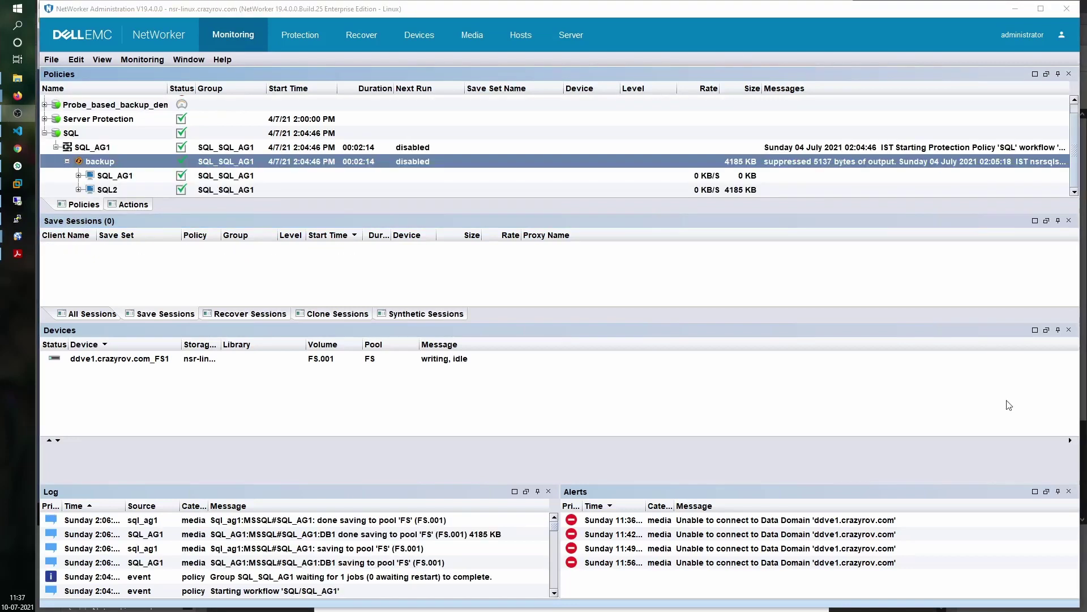
# Open the SQL_AG1 workflow's run details in monitoring and show the backup action details of the latest run.
pyautogui.click(91, 142)
pyautogui.rightClick(91, 141)
pyautogui.click(134, 150)
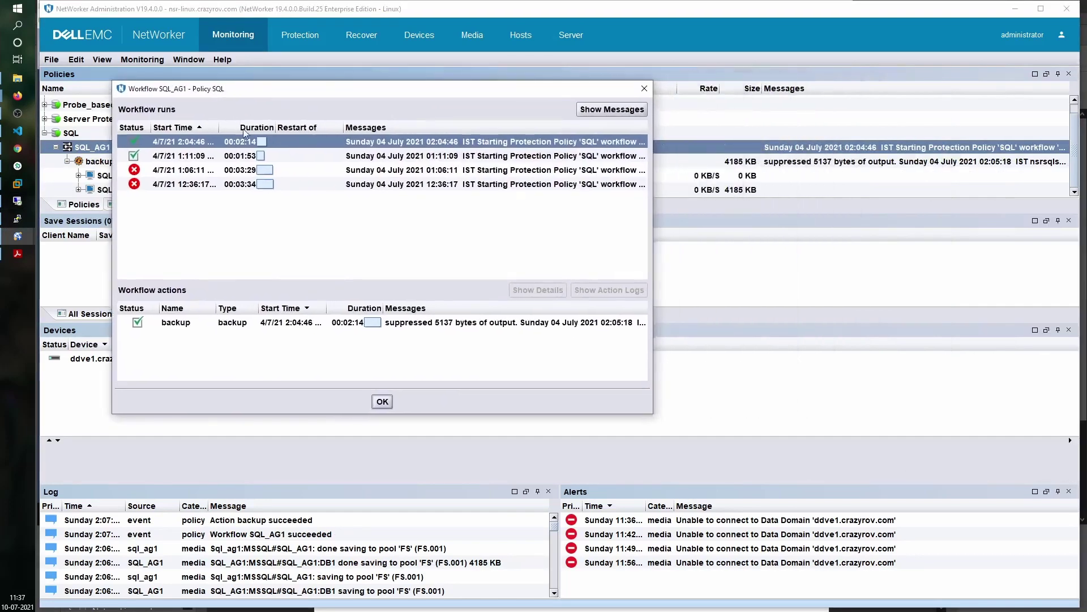
pyautogui.click(300, 323)
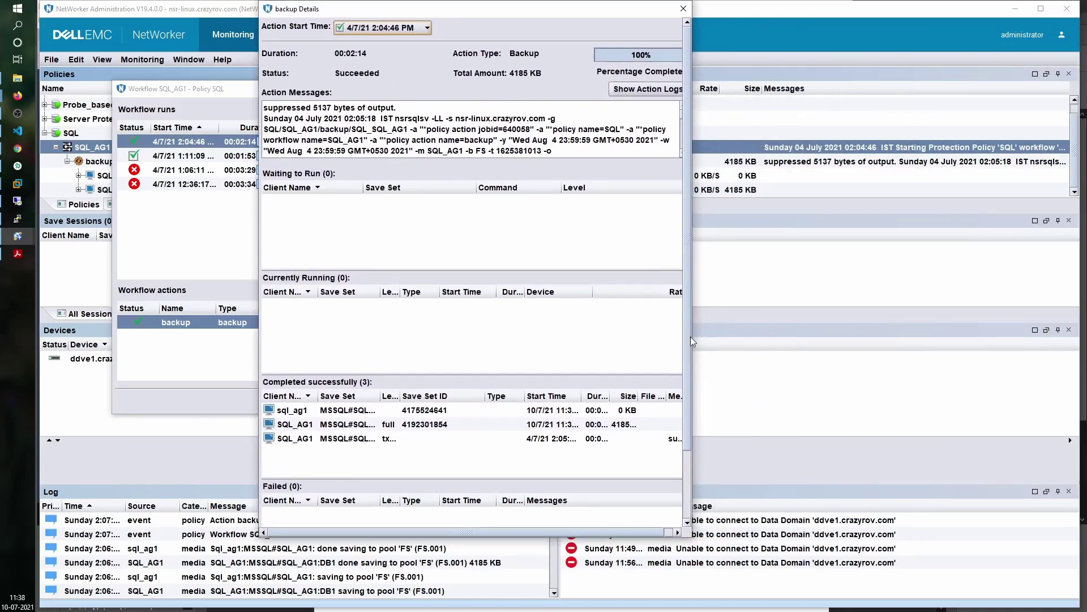
# Enlarge the backup details window and adjust the completed save sets' columns to read their names, levels and sizes.
pyautogui.moveTo(691, 337); pyautogui.dragTo(990, 339)
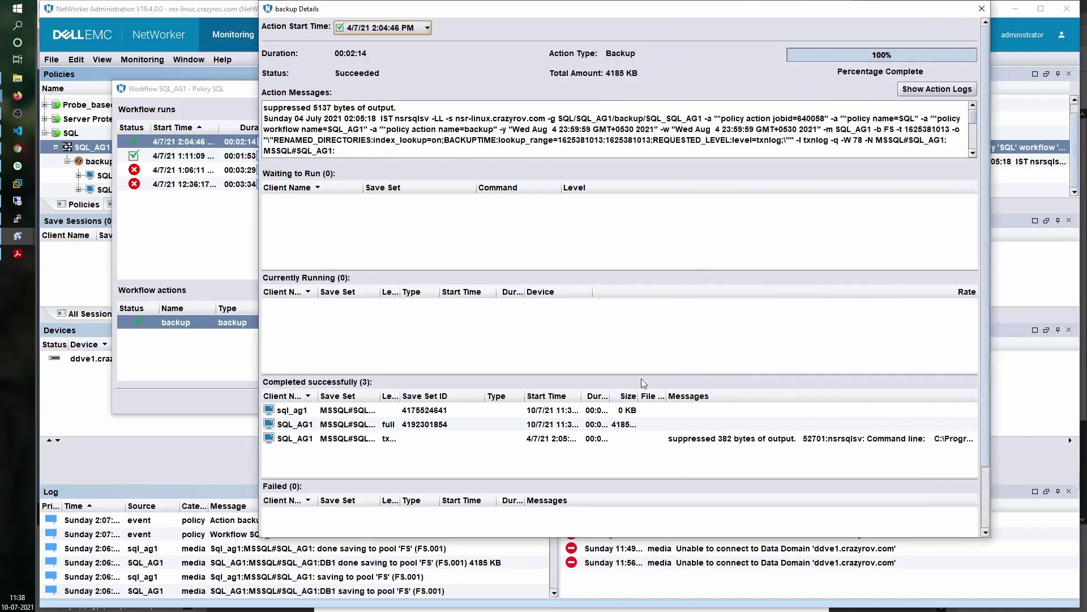
pyautogui.moveTo(400, 396); pyautogui.dragTo(561, 396)
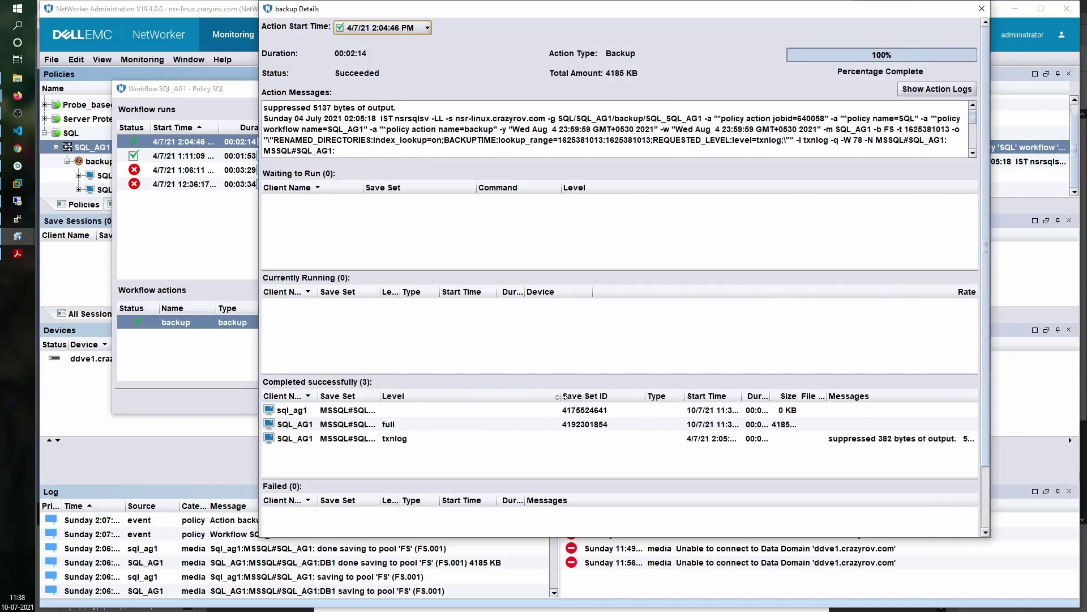
pyautogui.click(384, 401)
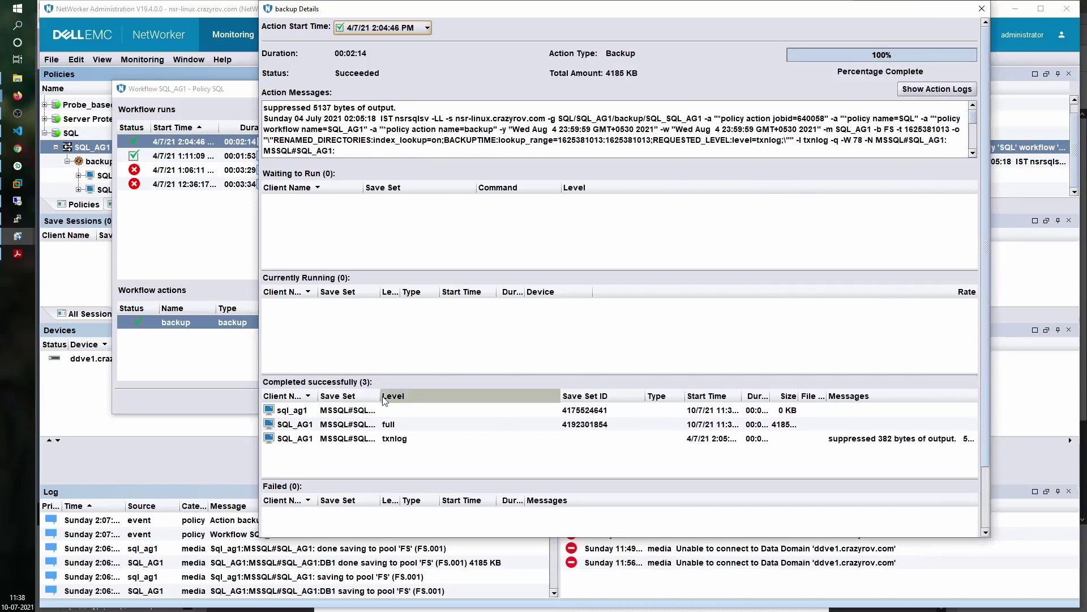
pyautogui.moveTo(380, 399); pyautogui.dragTo(472, 398)
pyautogui.click(399, 426)
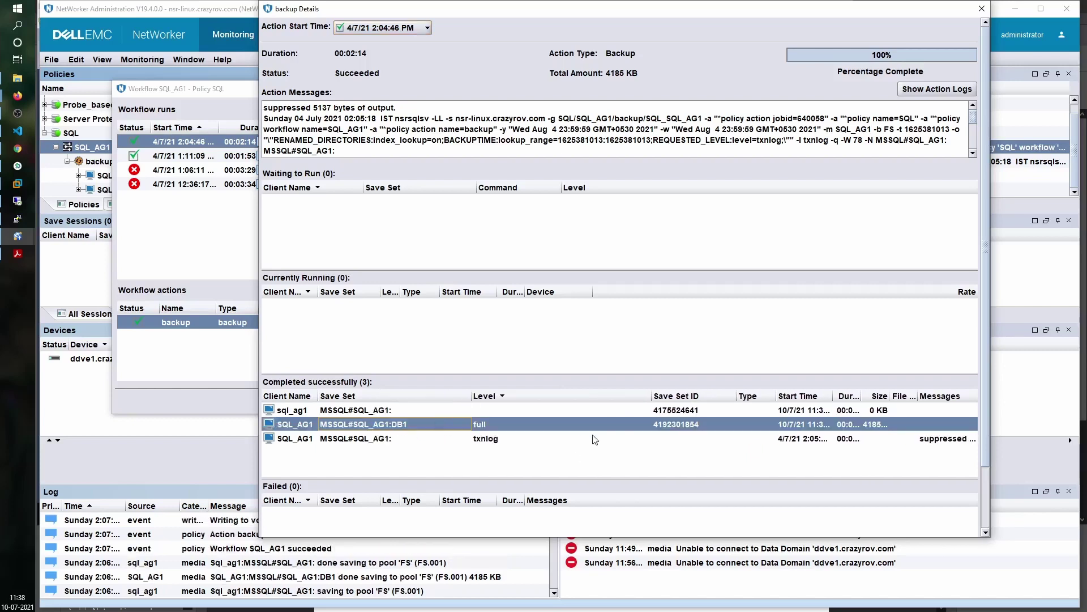
pyautogui.moveTo(890, 398); pyautogui.dragTo(885, 401)
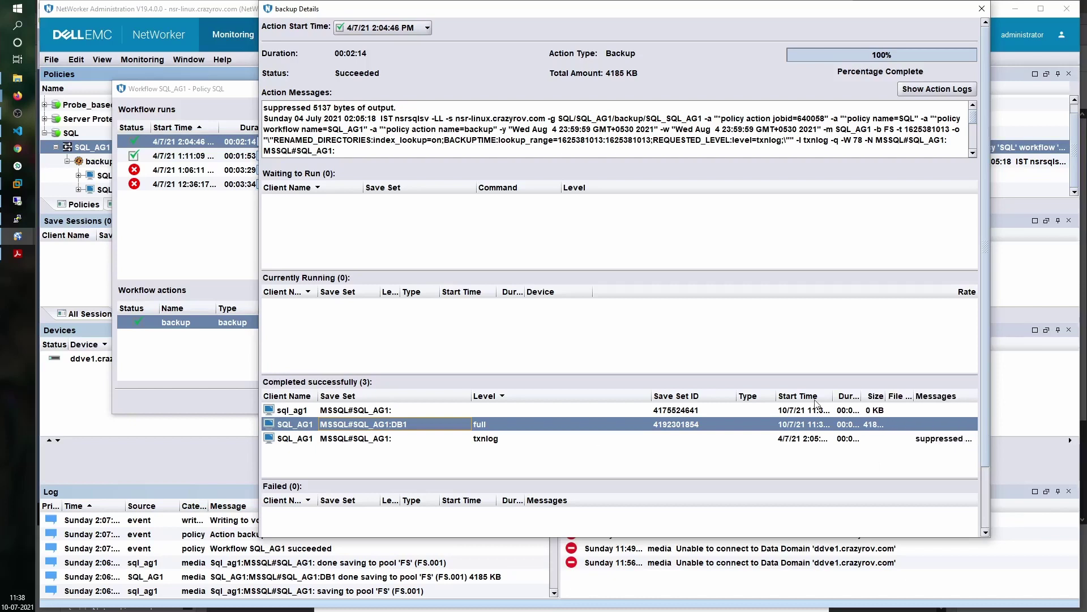
# Compare the completed MSSQL#SQL_AG1: entry with the full-level MSSQL#SQL_AG1:DB1 save set.
pyautogui.click(661, 413)
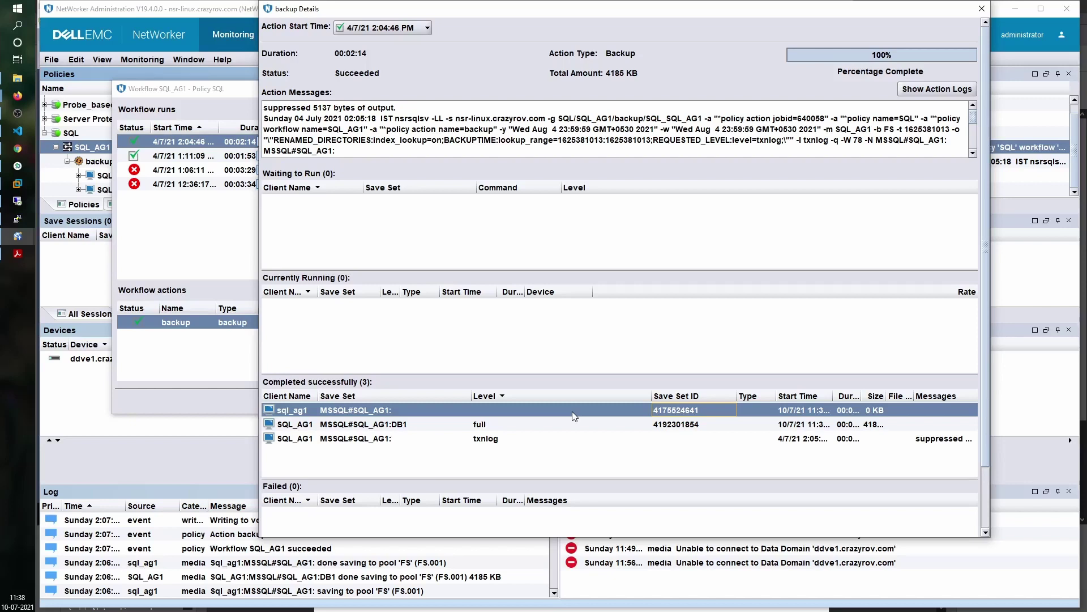
pyautogui.click(535, 425)
pyautogui.press('Up')
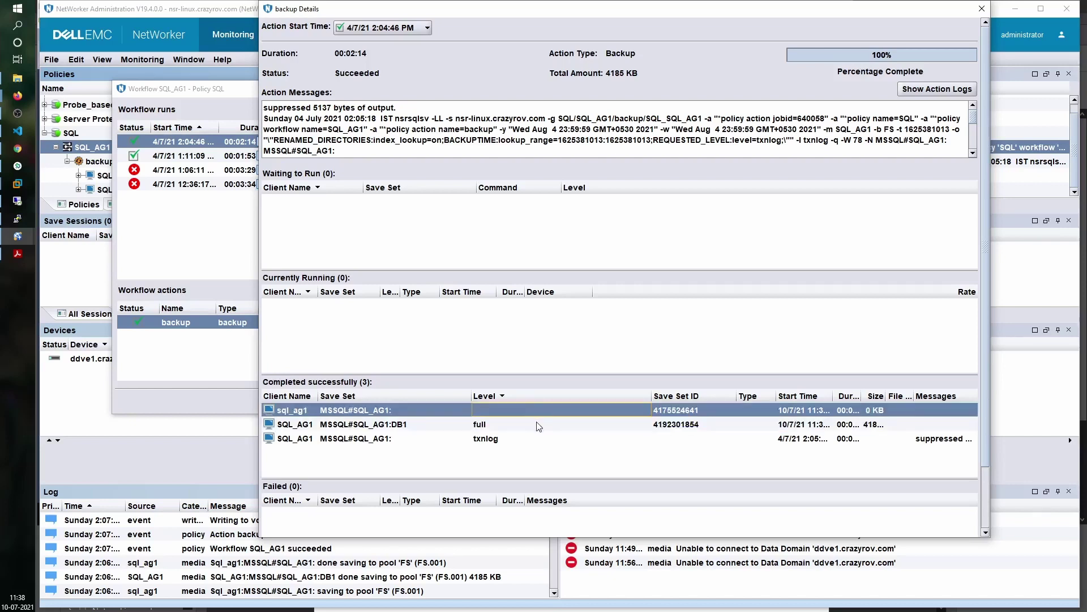
pyautogui.click(538, 426)
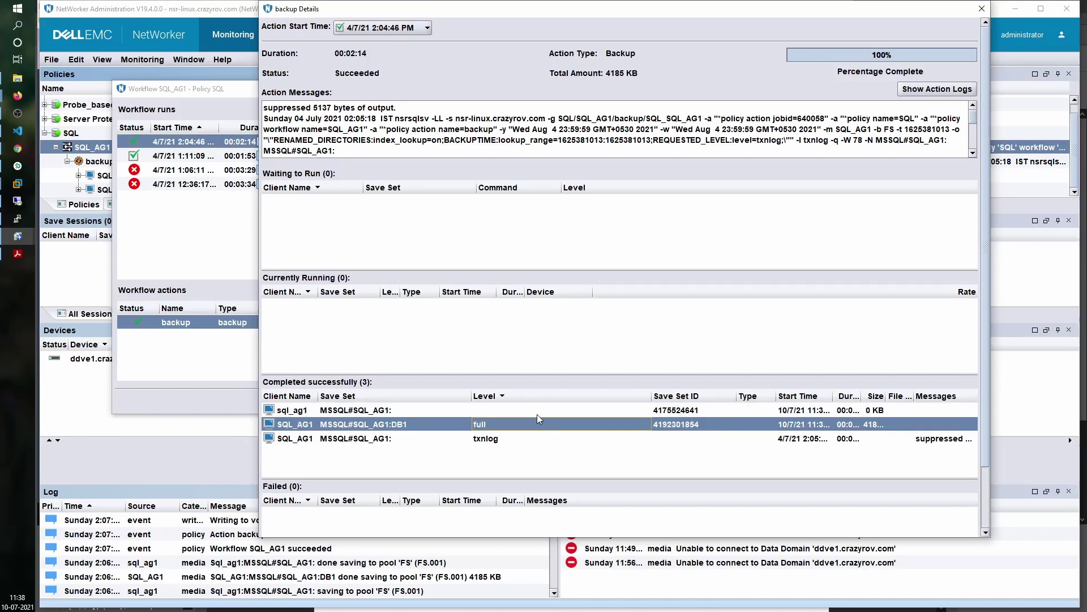
pyautogui.keyDown('ctrl'); pyautogui.click(537, 415); pyautogui.keyUp('ctrl')
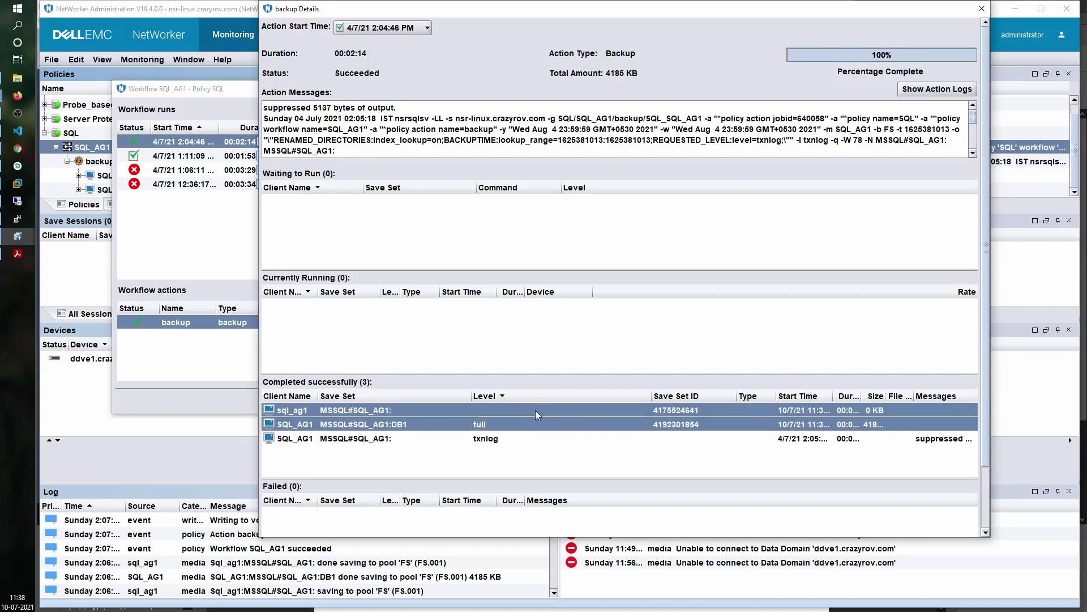
pyautogui.click(536, 410)
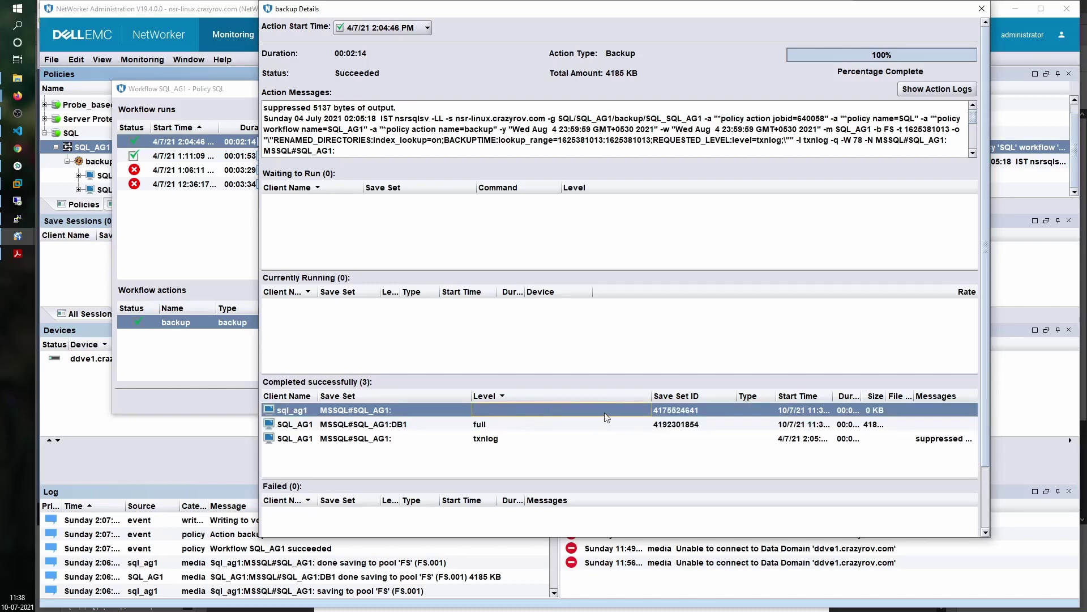
pyautogui.click(584, 431)
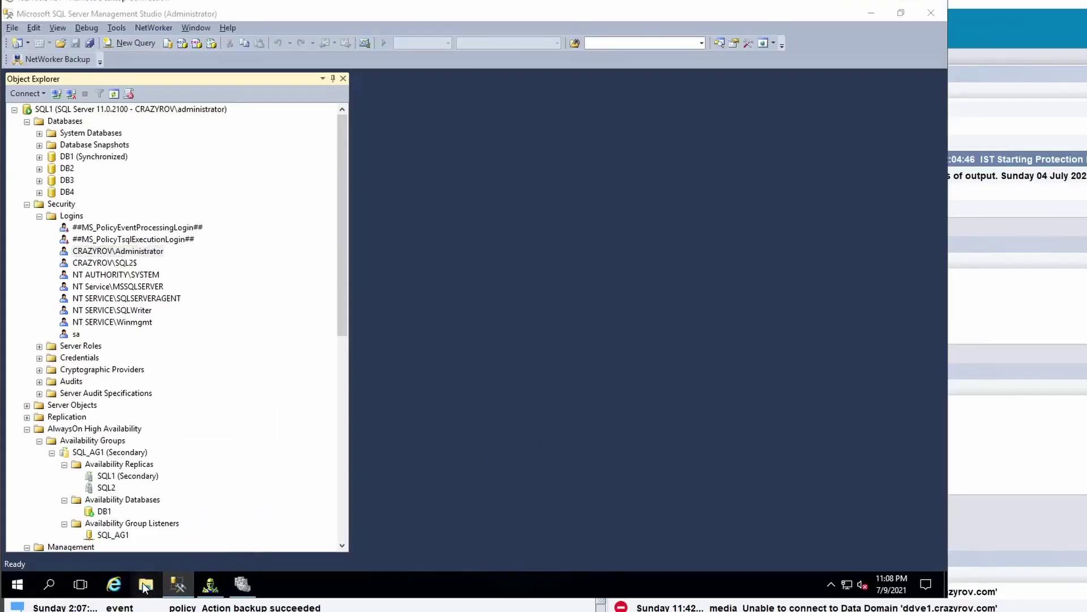
# In the SQL1 remote session, open Local Disk (C:) in File Explorer and check the server's host name in the command prompt.
pyautogui.click(144, 587)
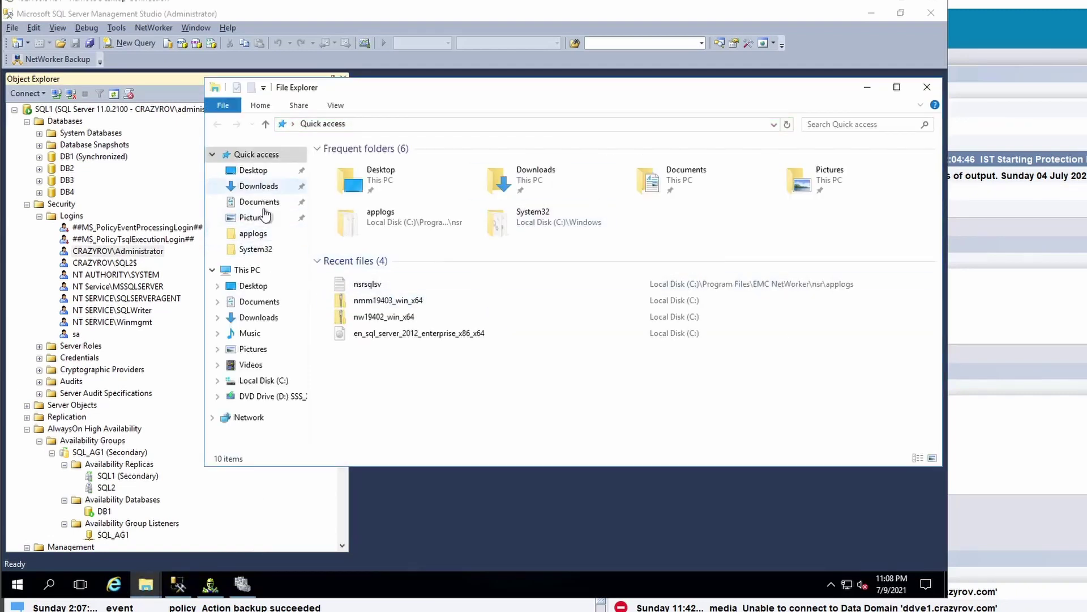
pyautogui.click(256, 380)
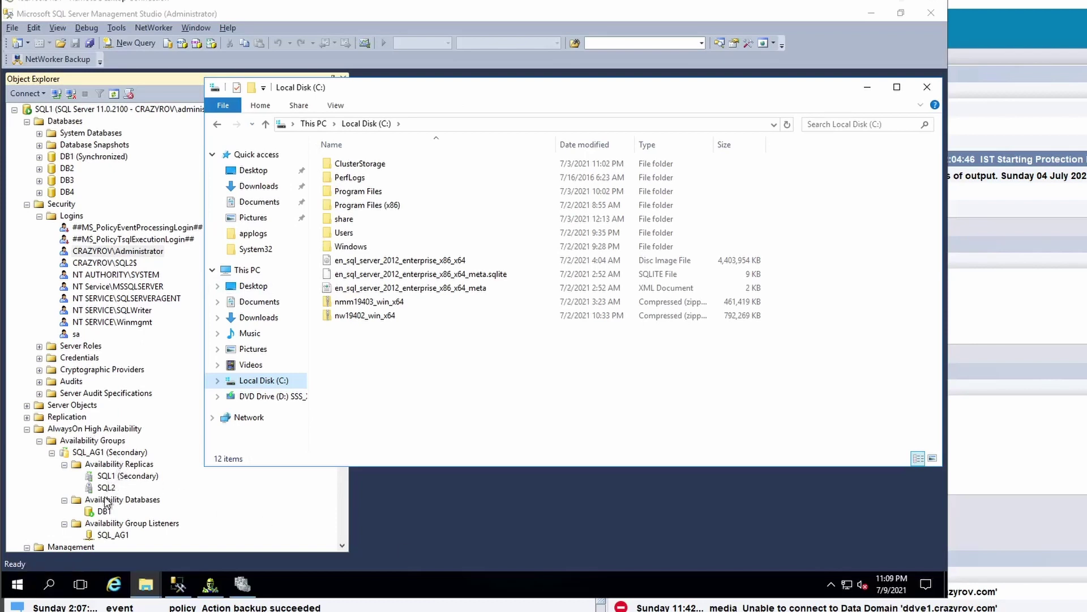
pyautogui.click(315, 199)
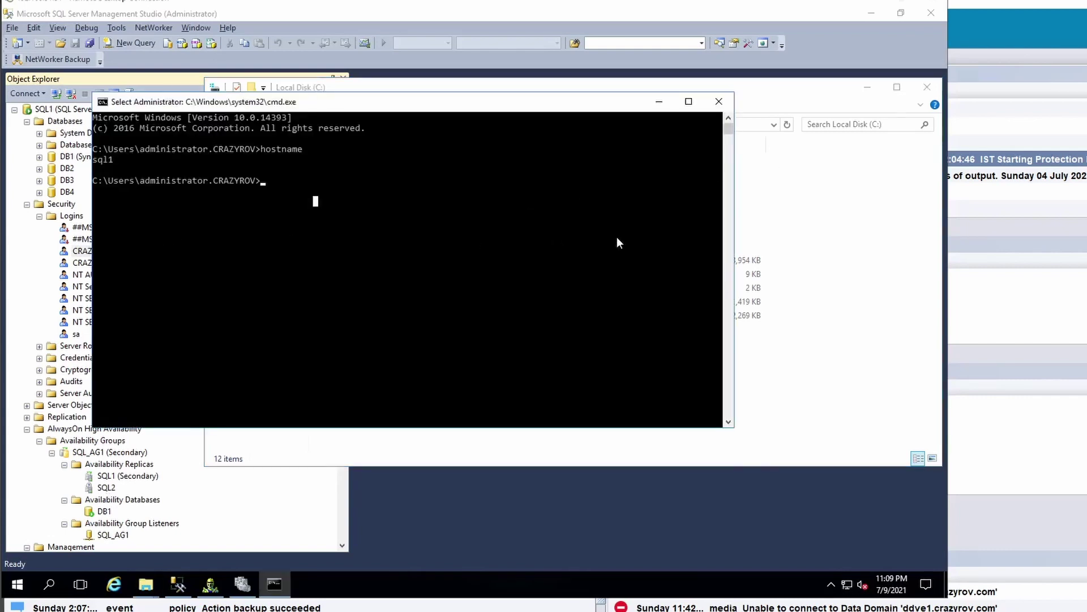
pyautogui.click(833, 209)
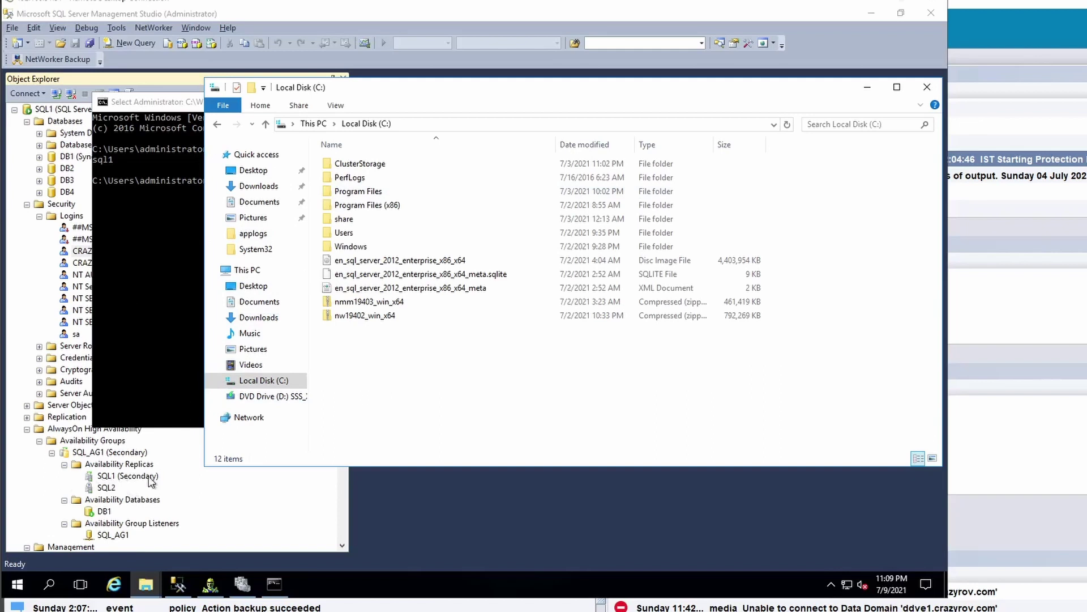
# Browse to Program Files\EMC NetWorker\nsr\applogs and maximize the folder window.
pyautogui.doubleClick(367, 191)
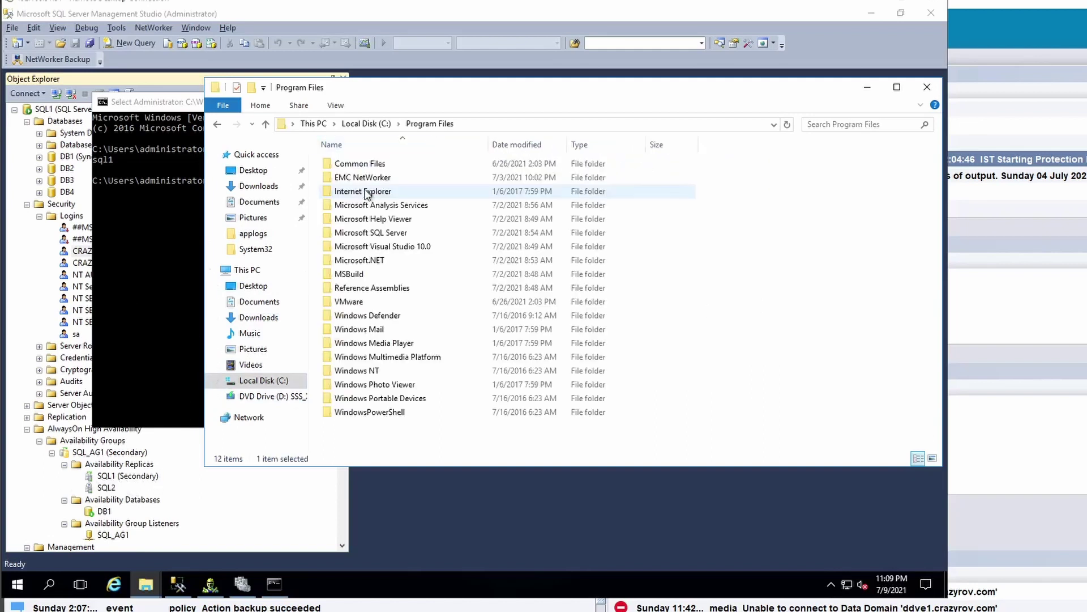
pyautogui.click(371, 179)
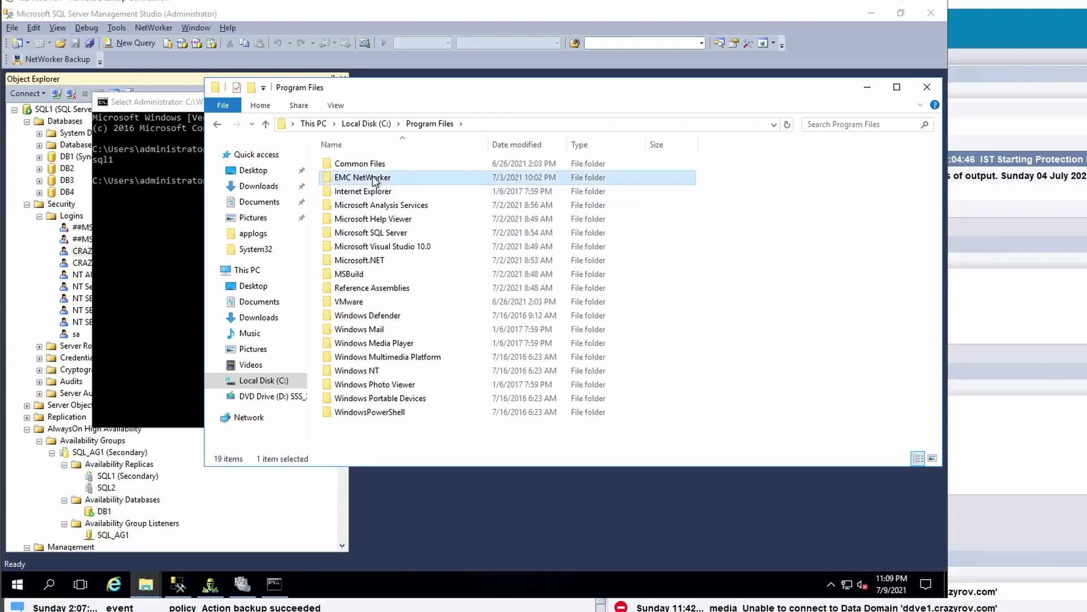
pyautogui.doubleClick(372, 179)
pyautogui.doubleClick(372, 177)
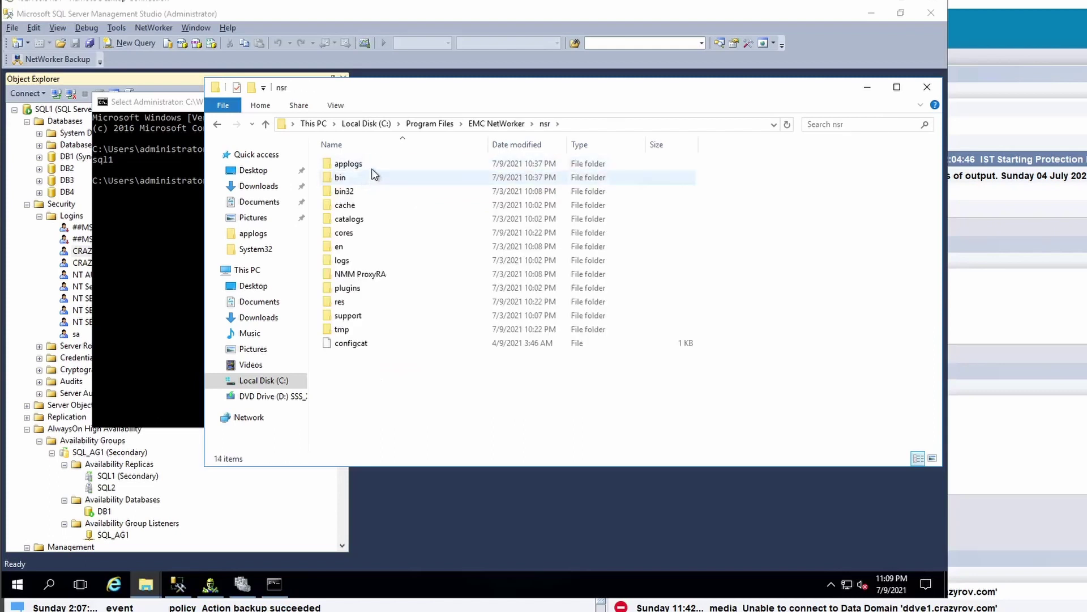
pyautogui.doubleClick(372, 168)
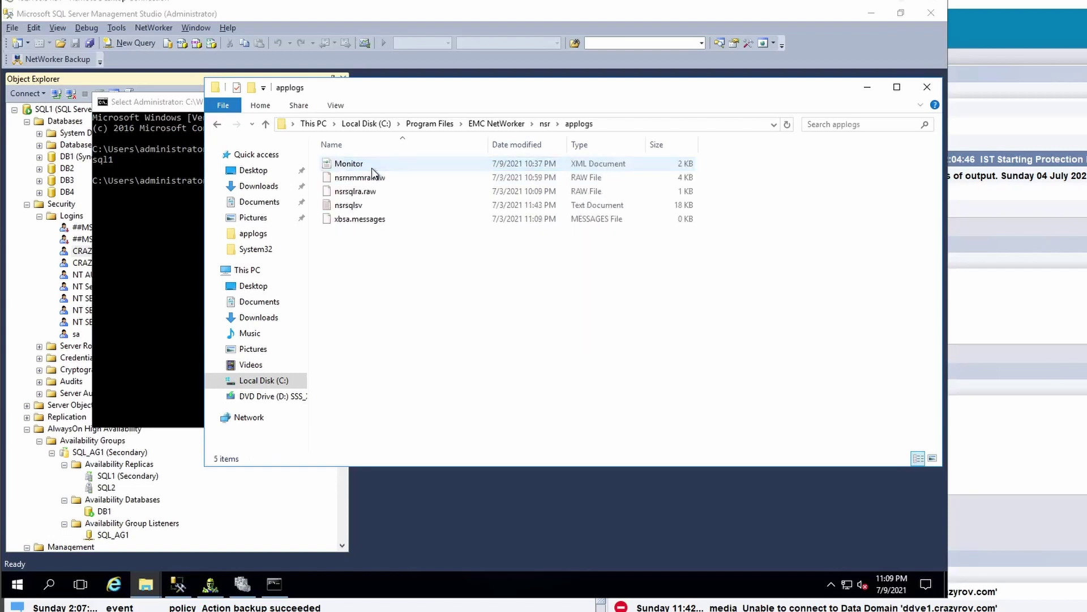
pyautogui.doubleClick(707, 94)
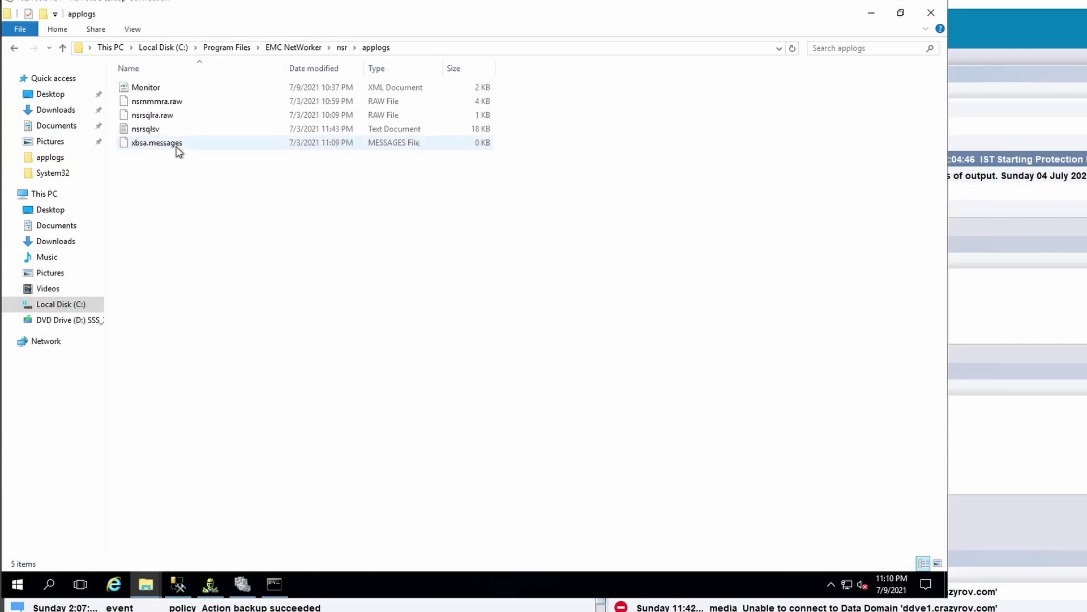
# Locate the xbsa.messages and nsrsqlsv files in the applogs folder and open the nsrsqlsv log.
pyautogui.click(136, 146)
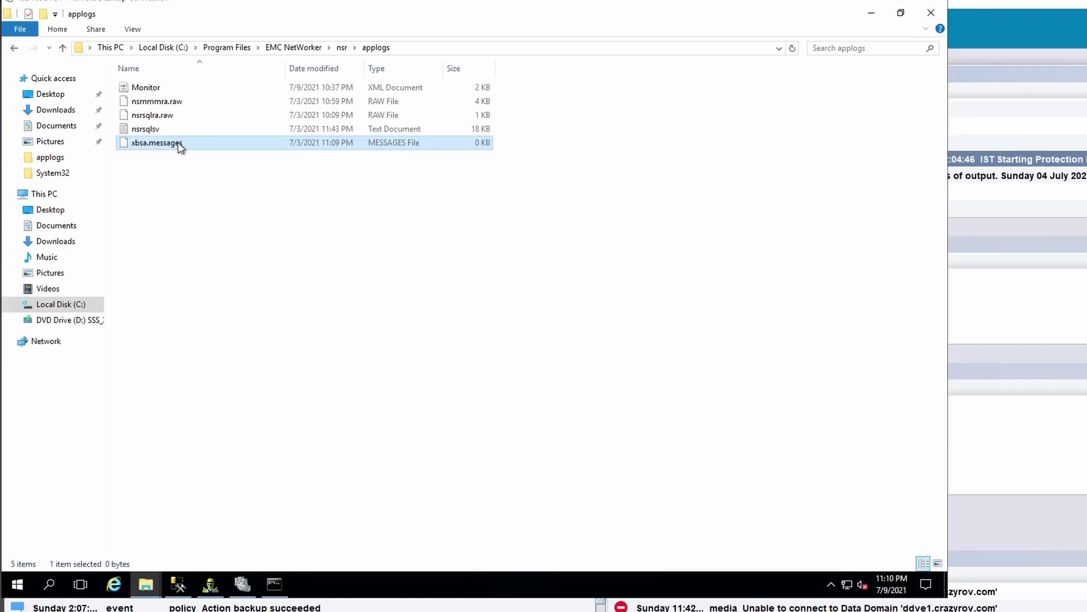
pyautogui.click(211, 130)
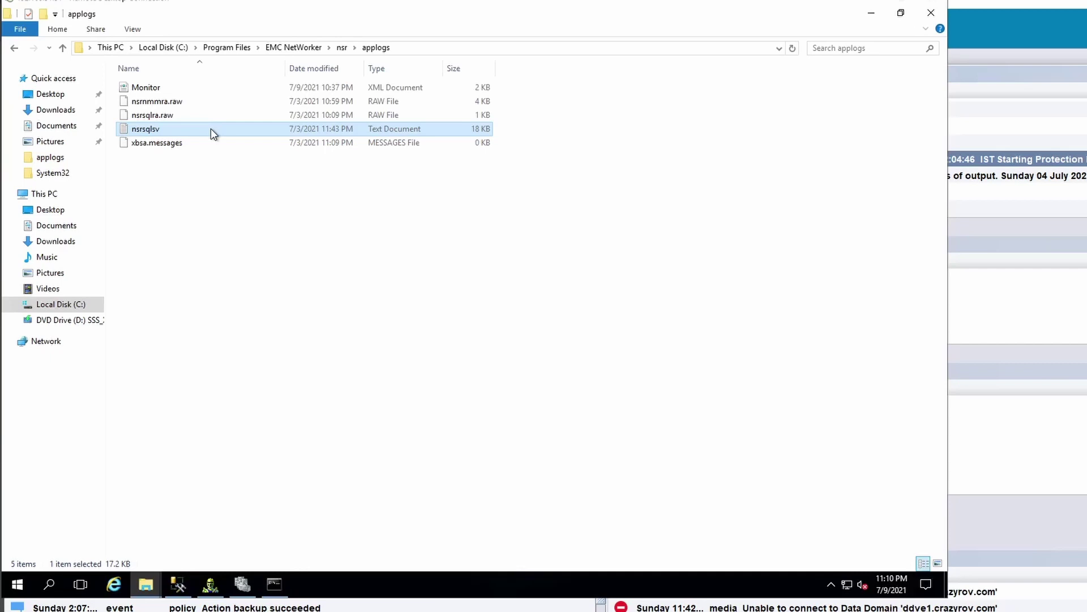
pyautogui.click(211, 128)
pyautogui.click(203, 133)
pyautogui.click(199, 128)
pyautogui.rightClick(199, 127)
pyautogui.click(231, 137)
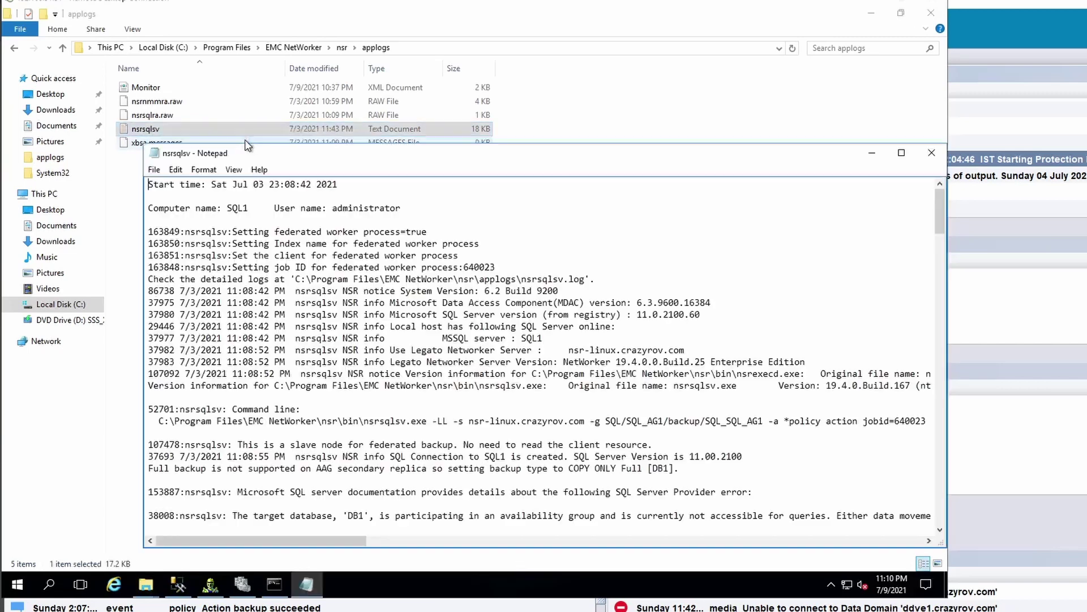
# Move the nsrsqlsv log window up and find the start time of the most recent backup session at the log's end.
pyautogui.moveTo(295, 148); pyautogui.dragTo(295, 23)
pyautogui.scroll(-5, 298, 289)
pyautogui.scroll(-20, 297, 289)
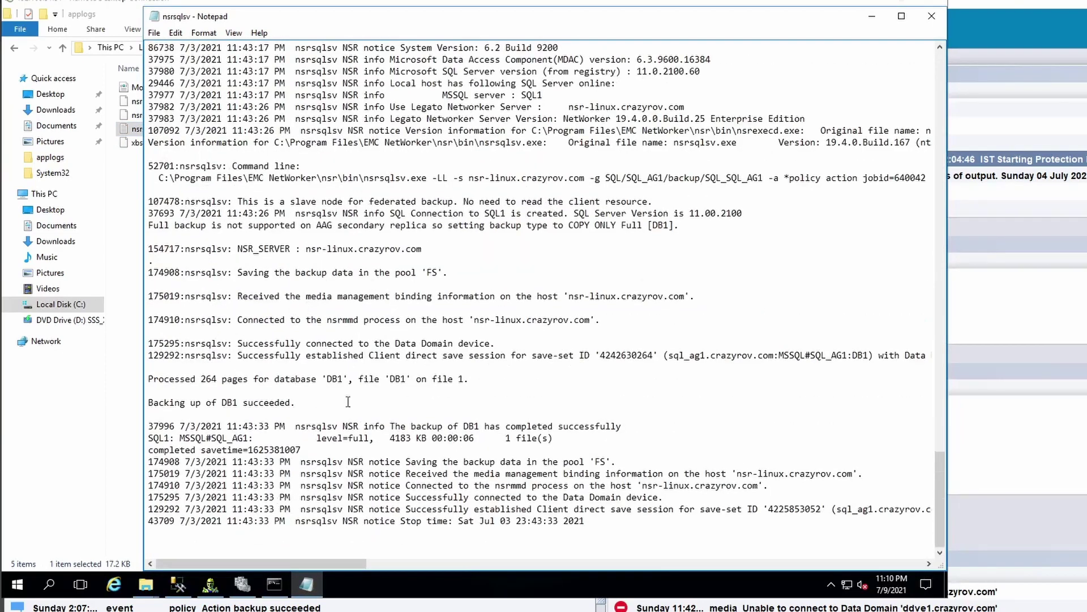
pyautogui.scroll(2, 317, 371)
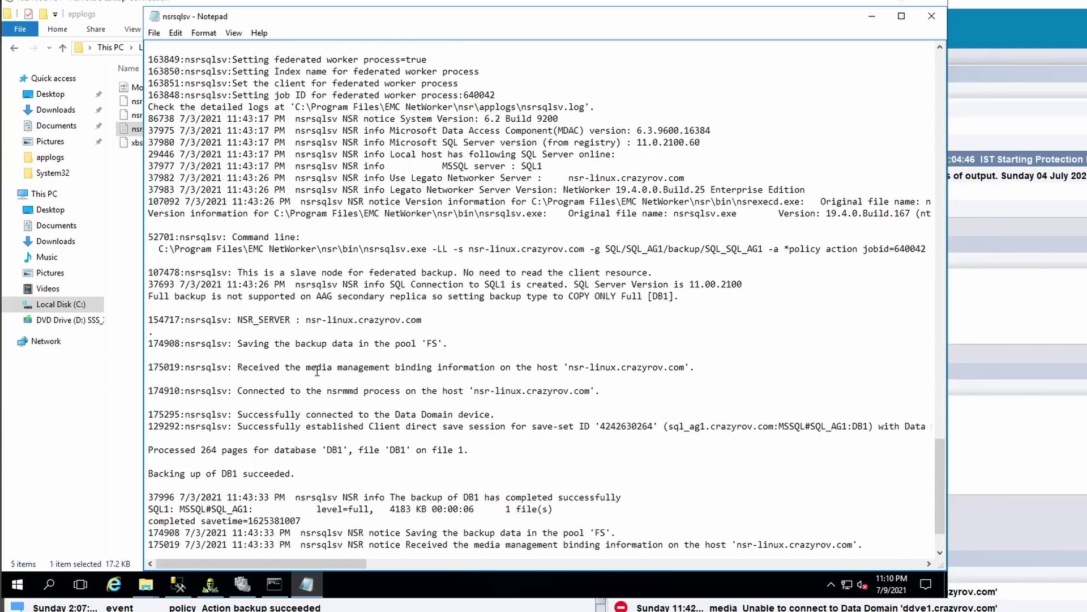
pyautogui.scroll(1, 317, 371)
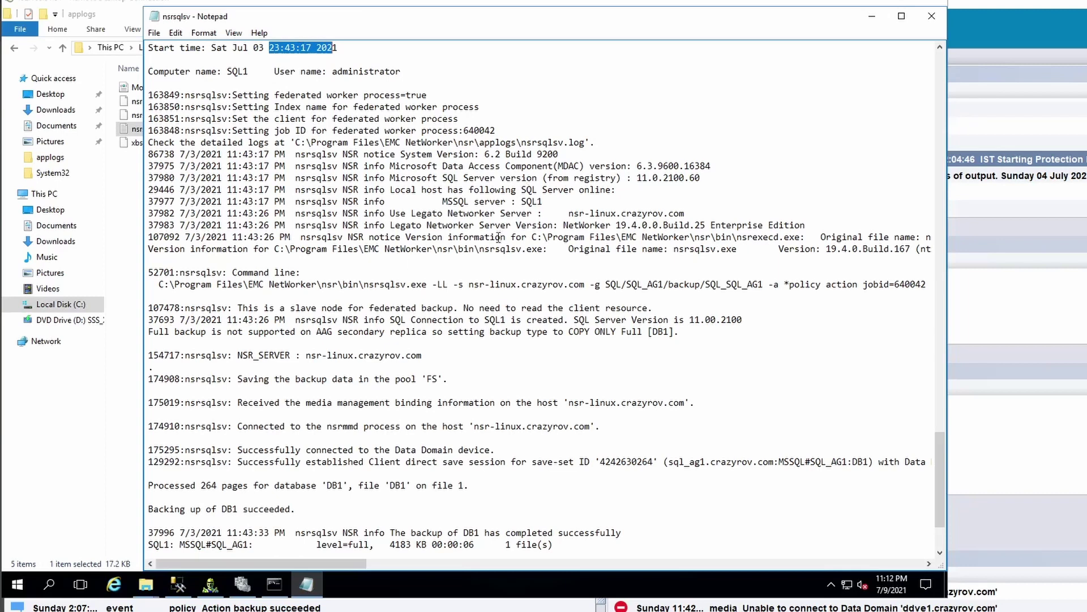
# Review the last session's nsrsqlsv.exe command line, secondary replica backup type and DB1 backup result, and close the log.
pyautogui.click(379, 285)
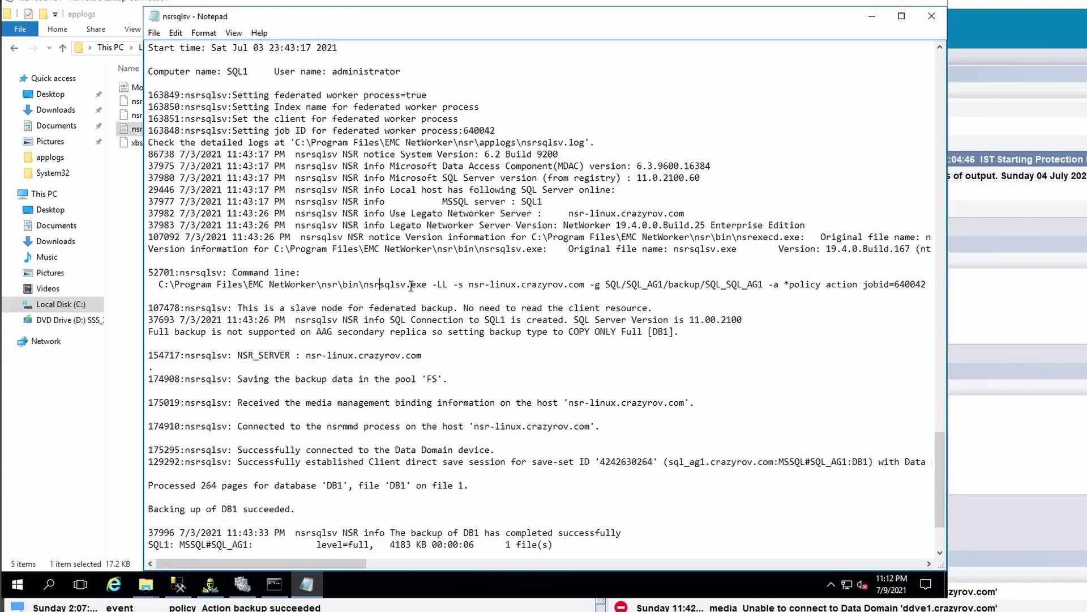
pyautogui.scroll(2, 396, 412)
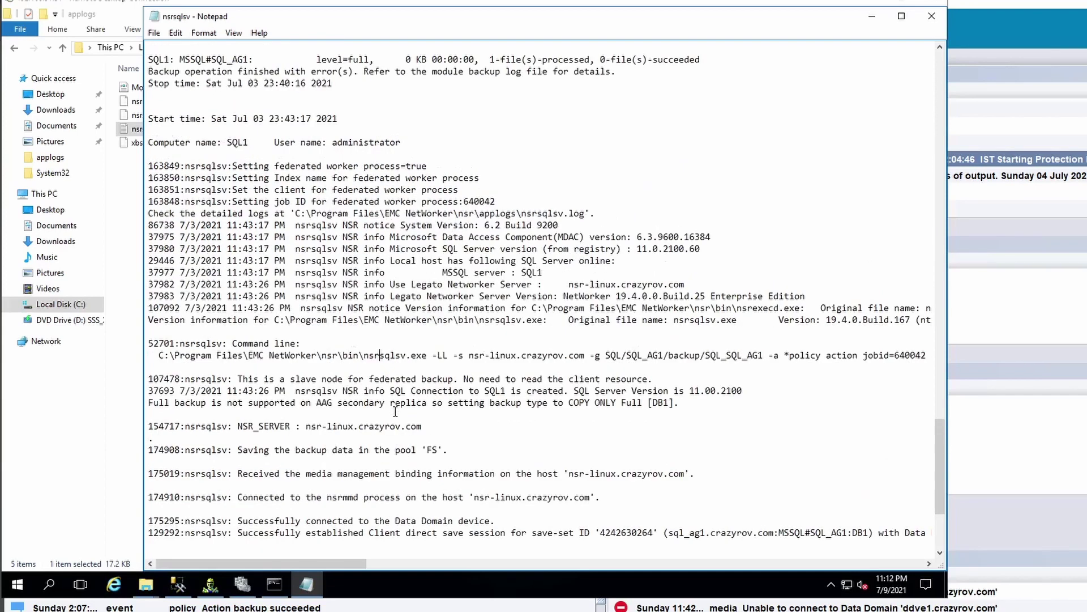
pyautogui.scroll(-3, 395, 412)
pyautogui.scroll(-2, 396, 412)
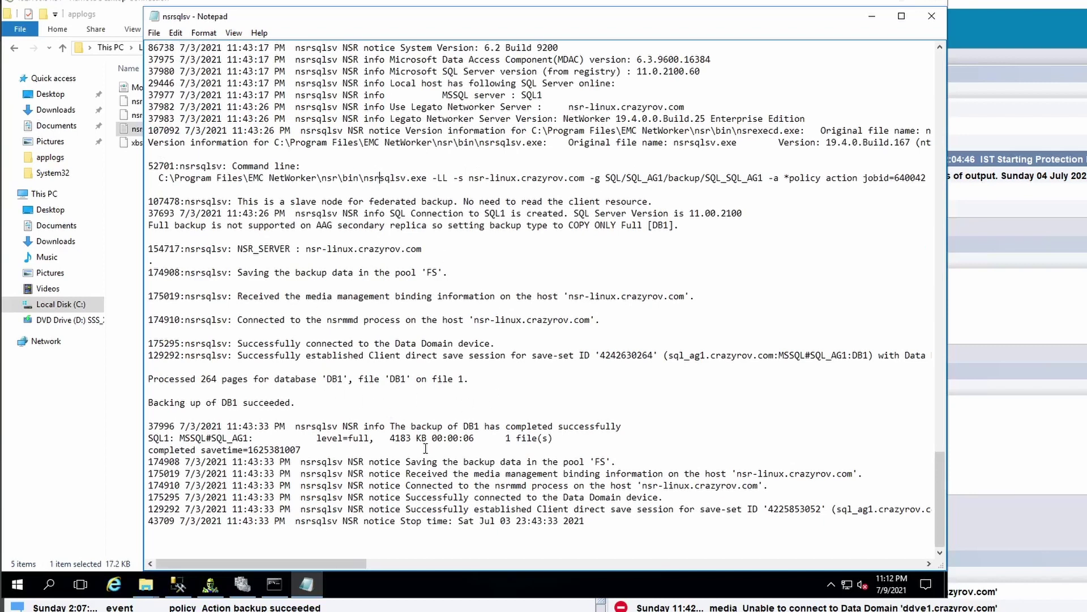
pyautogui.click(936, 22)
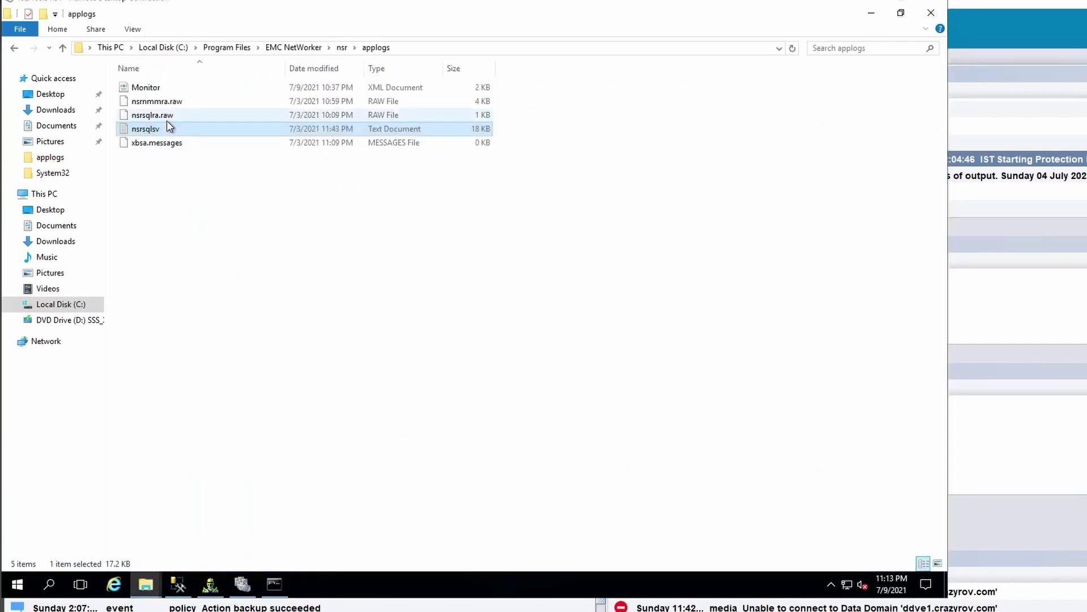